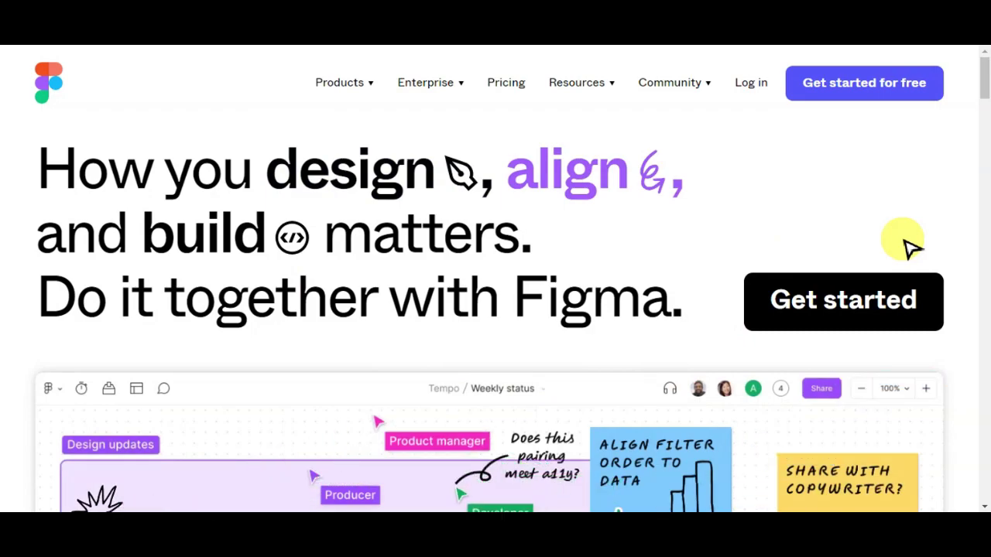
# Scroll the figma.com homepage from the hero section down to the 'Start building with Figma' section and footer.
pyautogui.scroll(-4, 910, 246)
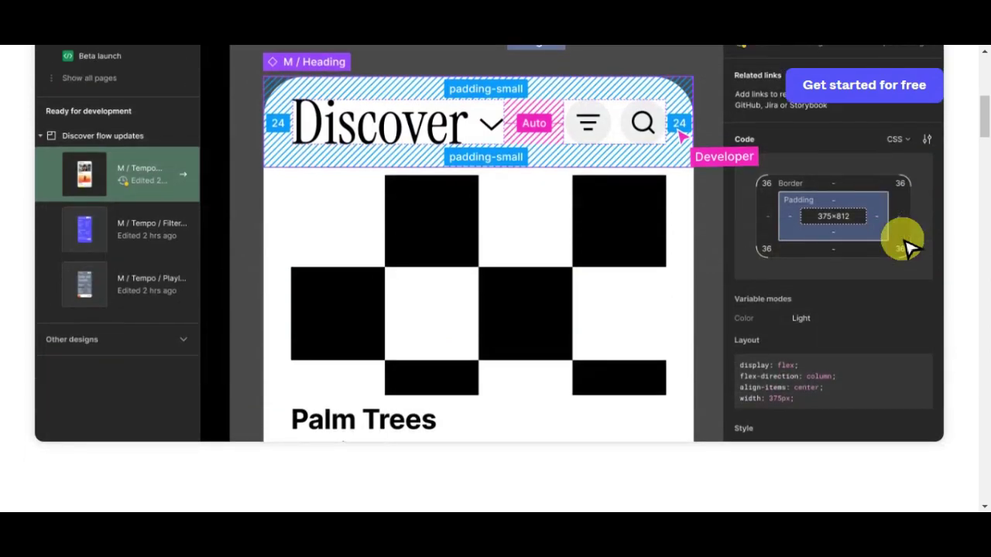
pyautogui.scroll(-2, 911, 246)
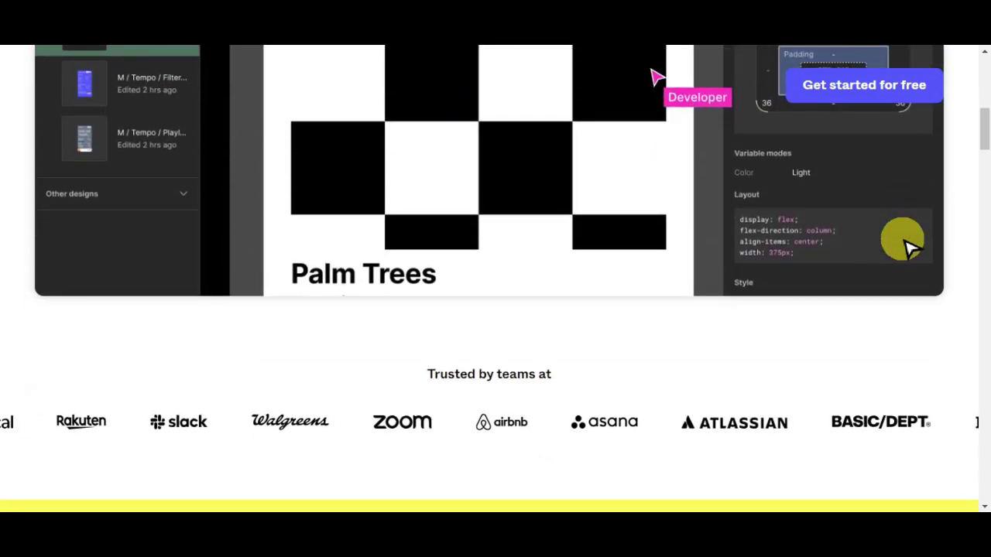
pyautogui.scroll(-1, 911, 247)
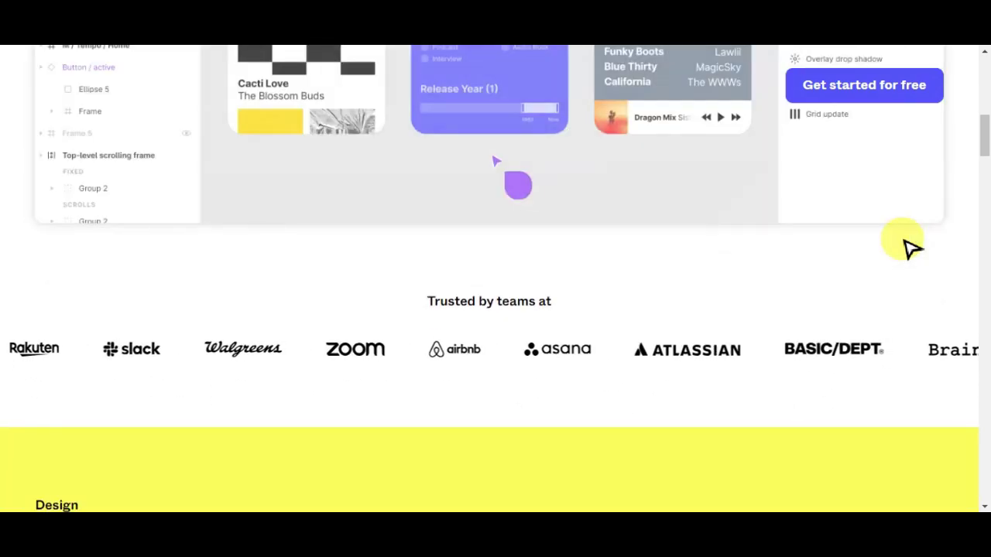
pyautogui.scroll(-3, 911, 246)
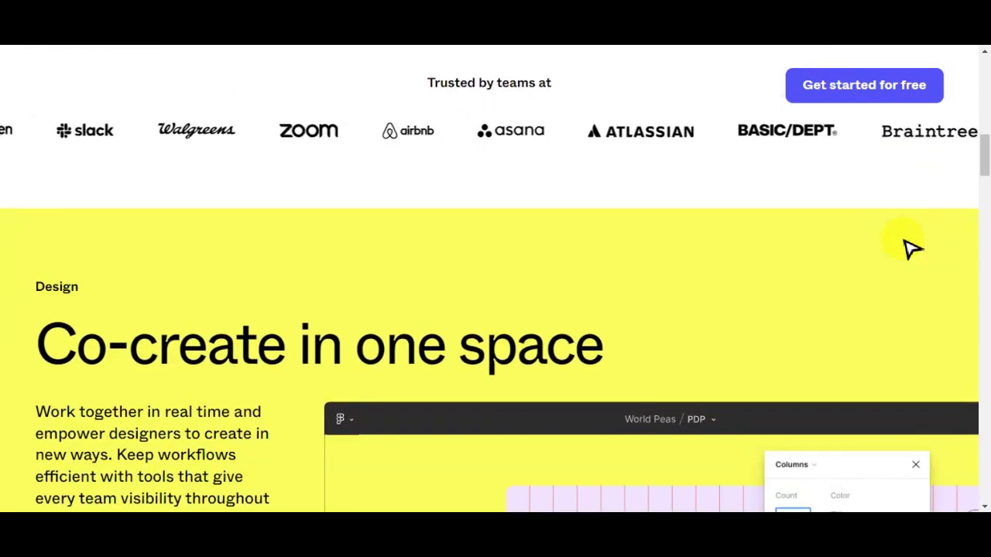
pyautogui.scroll(-2, 912, 247)
pyautogui.scroll(-1, 912, 247)
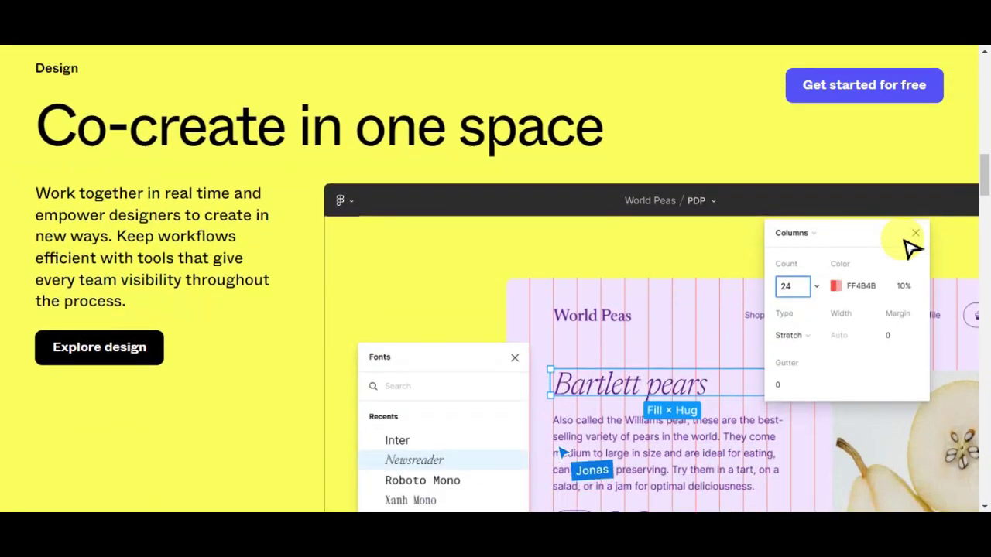
pyautogui.scroll(-2, 911, 246)
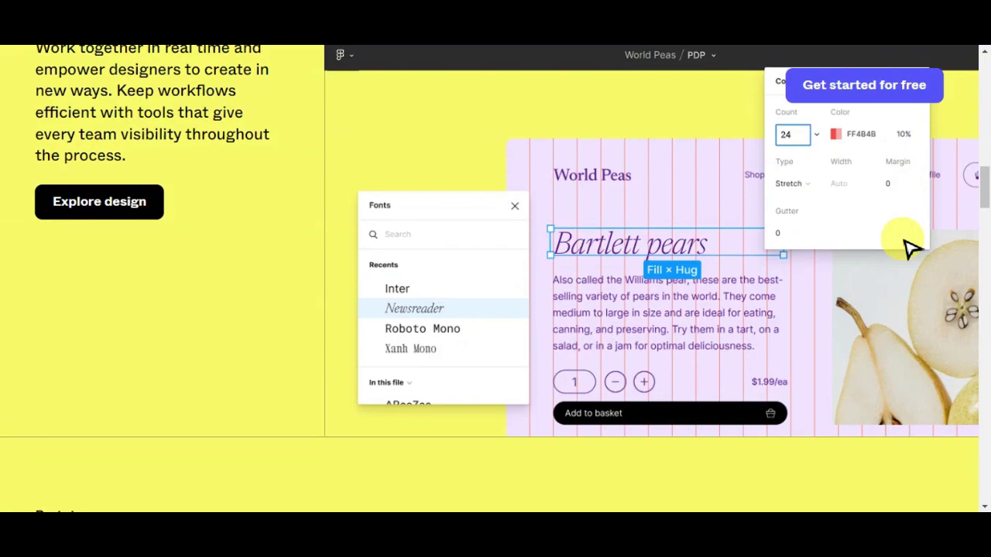
pyautogui.scroll(-1, 911, 246)
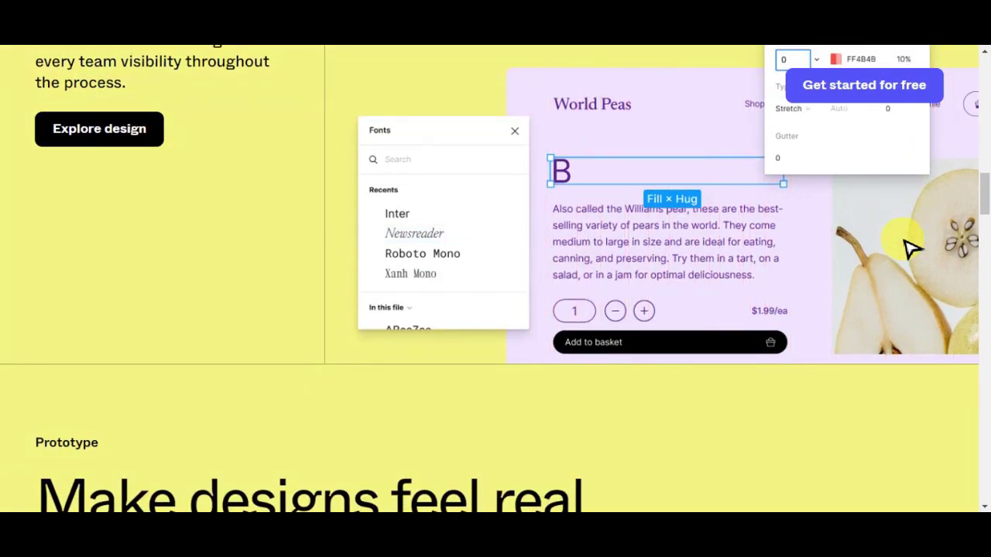
pyautogui.scroll(-1, 912, 246)
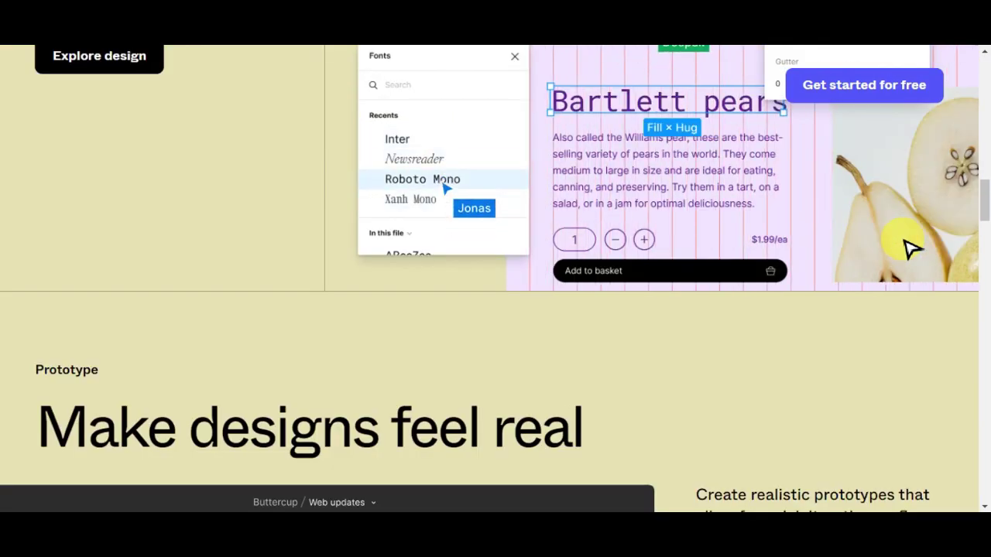
pyautogui.scroll(-2, 911, 247)
pyautogui.scroll(-2, 909, 250)
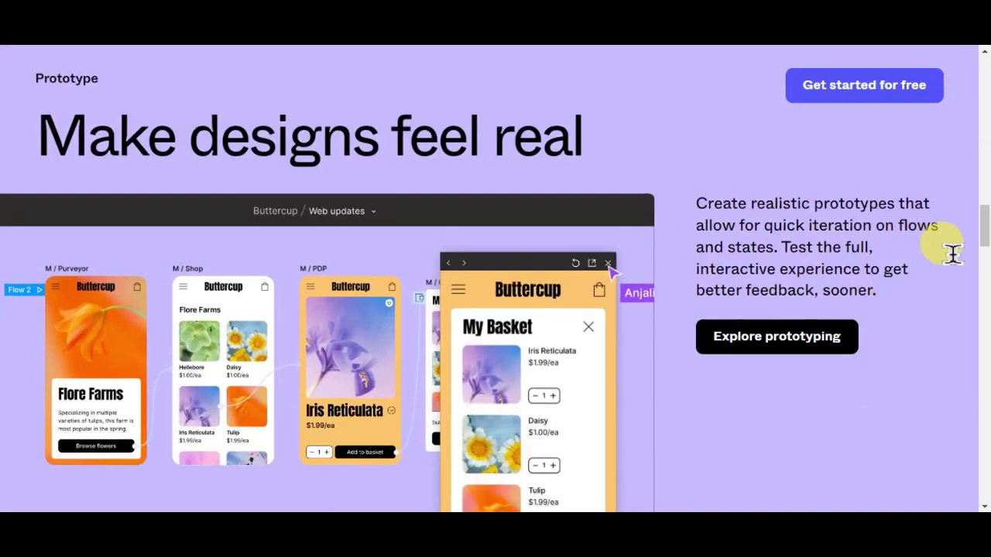
pyautogui.scroll(-1, 953, 256)
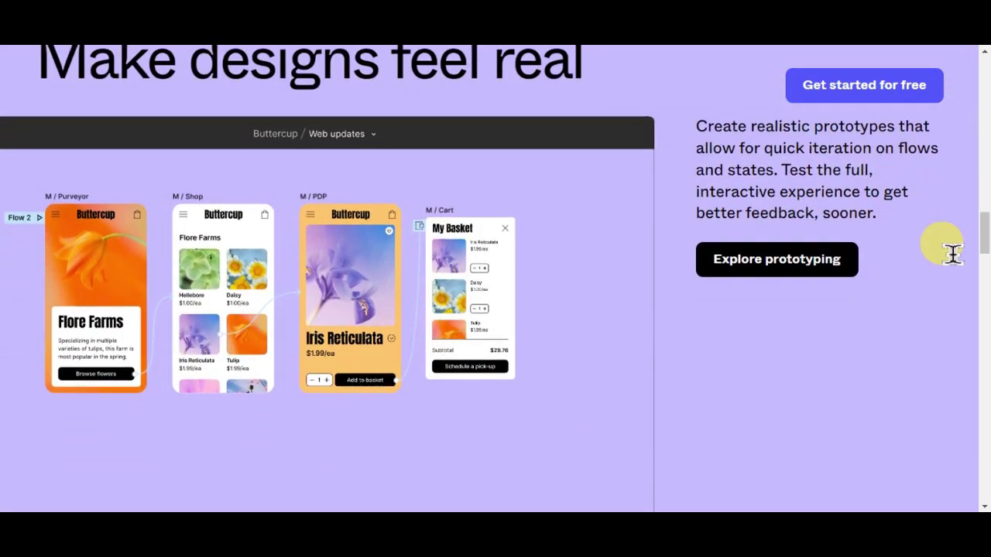
pyautogui.scroll(-2, 953, 256)
pyautogui.scroll(-1, 952, 255)
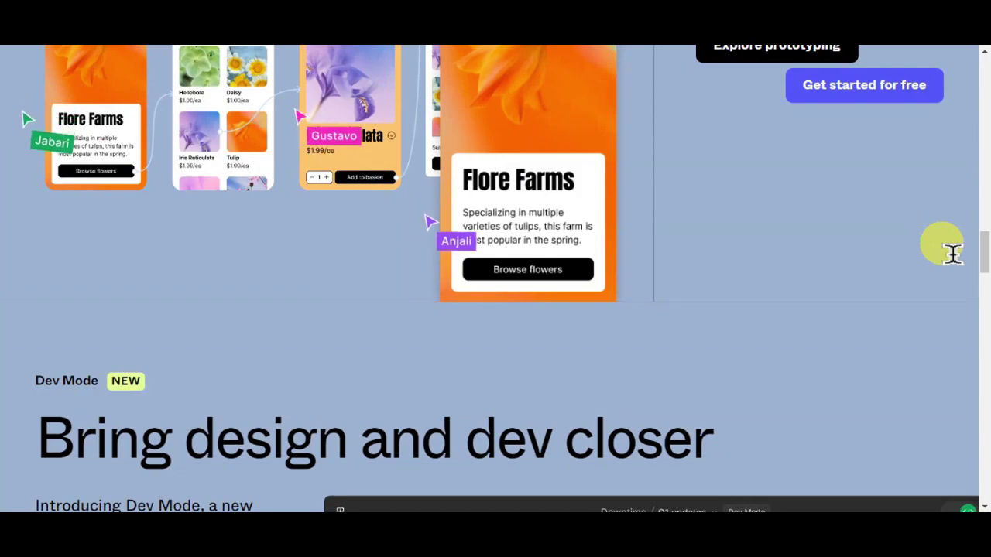
pyautogui.scroll(-5, 952, 255)
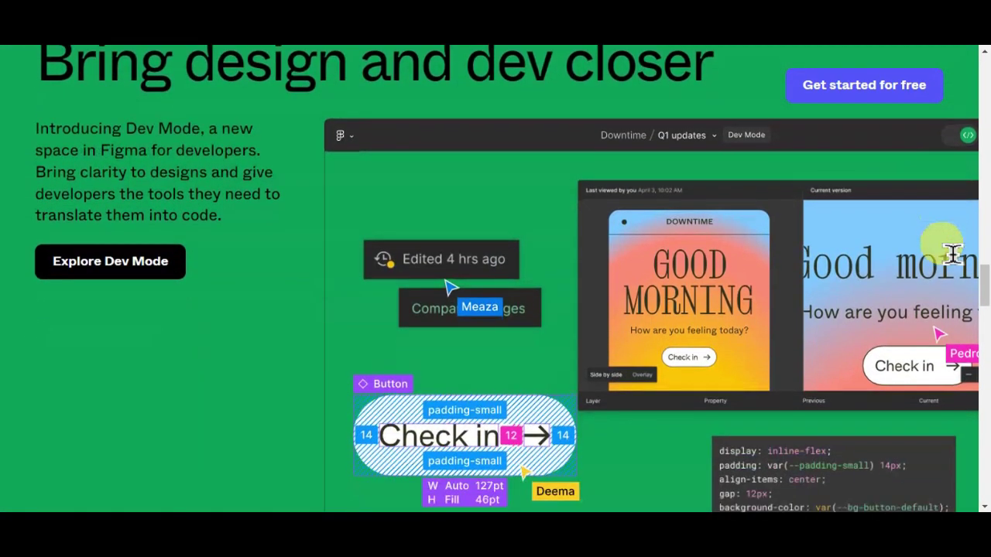
pyautogui.scroll(-1, 952, 255)
pyautogui.scroll(-2, 953, 256)
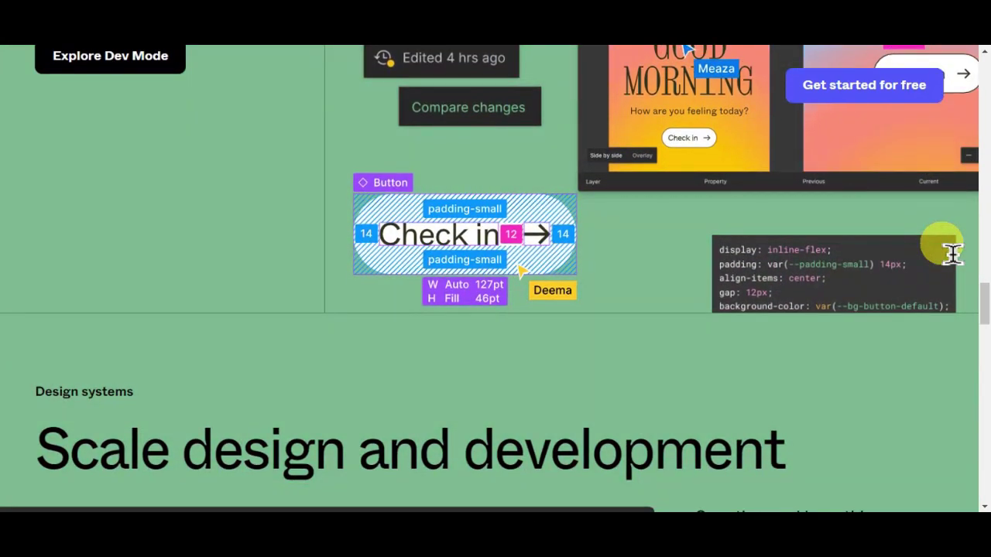
pyautogui.scroll(-3, 953, 255)
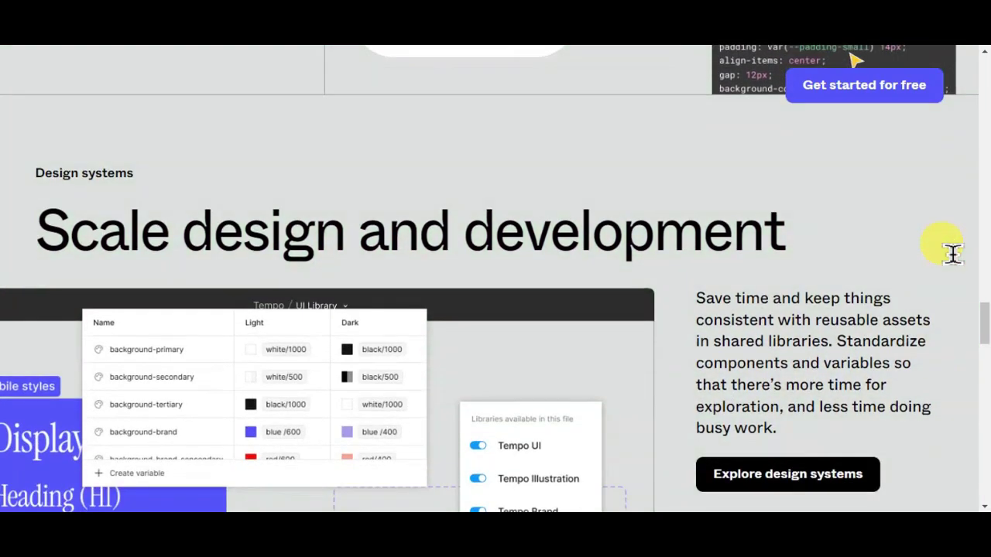
pyautogui.scroll(-2, 953, 254)
pyautogui.scroll(-2, 952, 254)
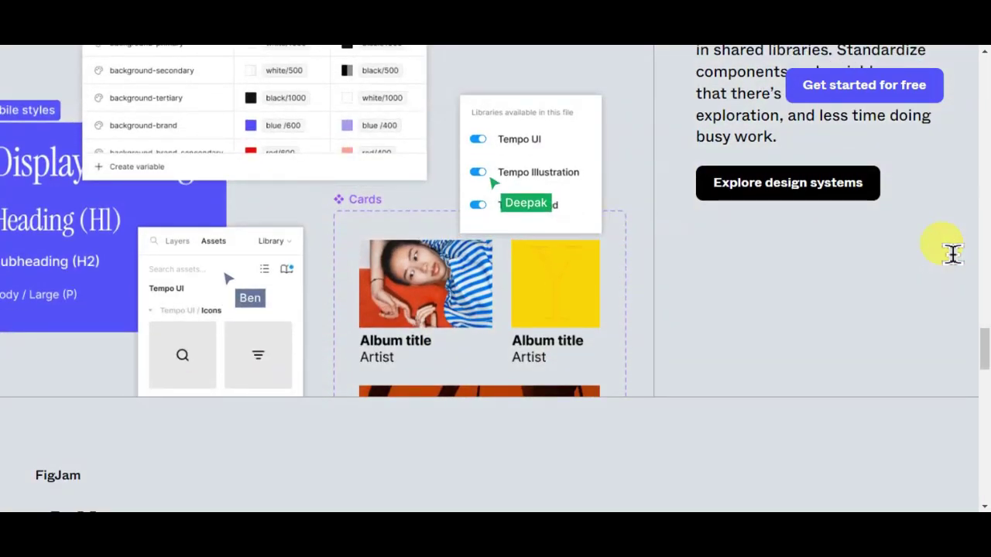
pyautogui.scroll(-2, 952, 253)
pyautogui.scroll(-1, 953, 254)
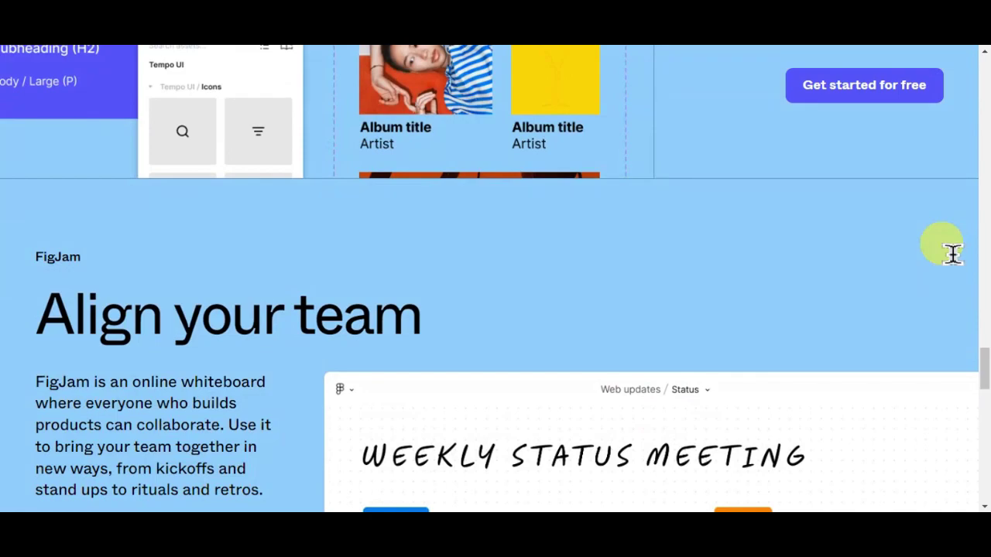
pyautogui.scroll(-2, 952, 254)
pyautogui.scroll(-2, 952, 253)
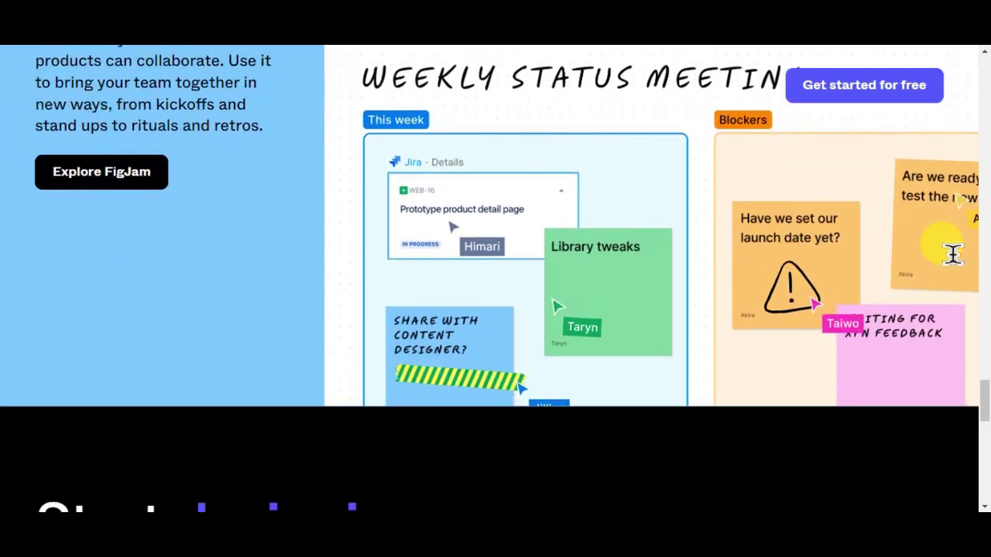
pyautogui.scroll(-4, 953, 254)
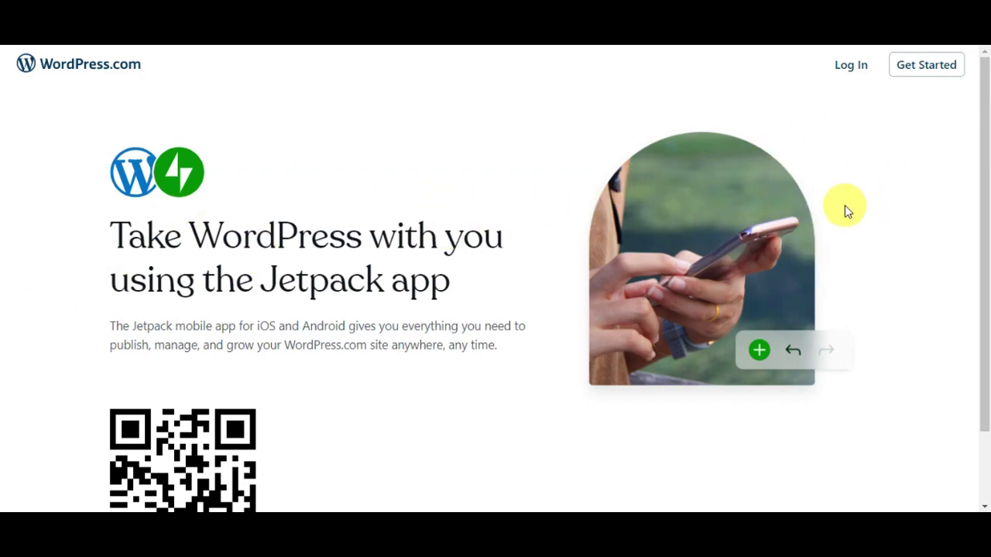
# Look over the WordPress.com Jetpack app page, then return to the Figma homepage tab.
pyautogui.scroll(-1, 847, 210)
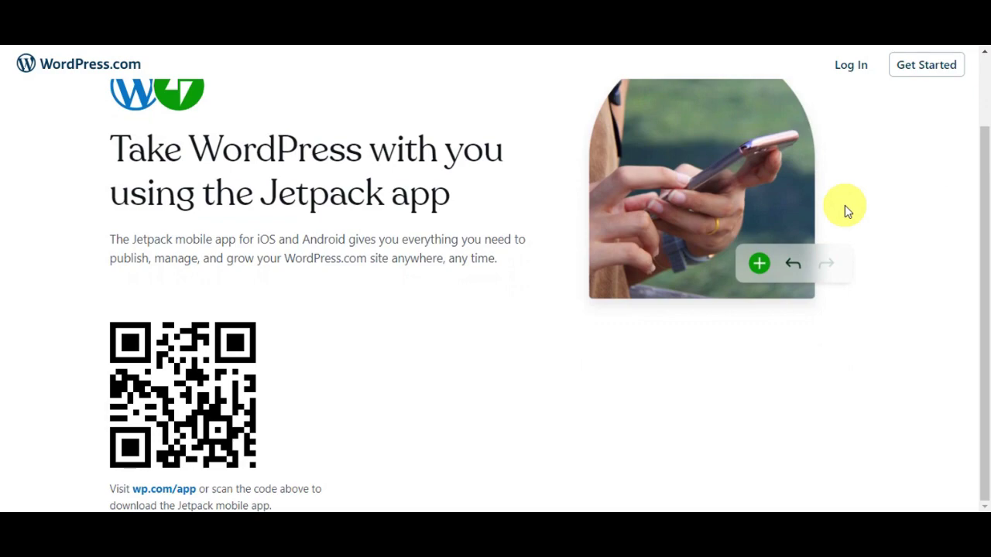
pyautogui.scroll(1, 845, 205)
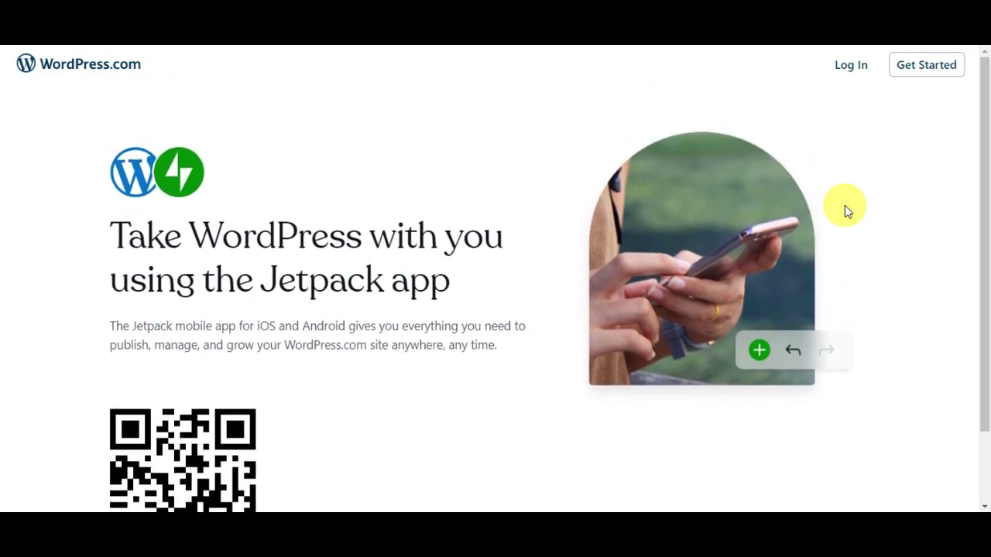
pyautogui.click(429, 34)
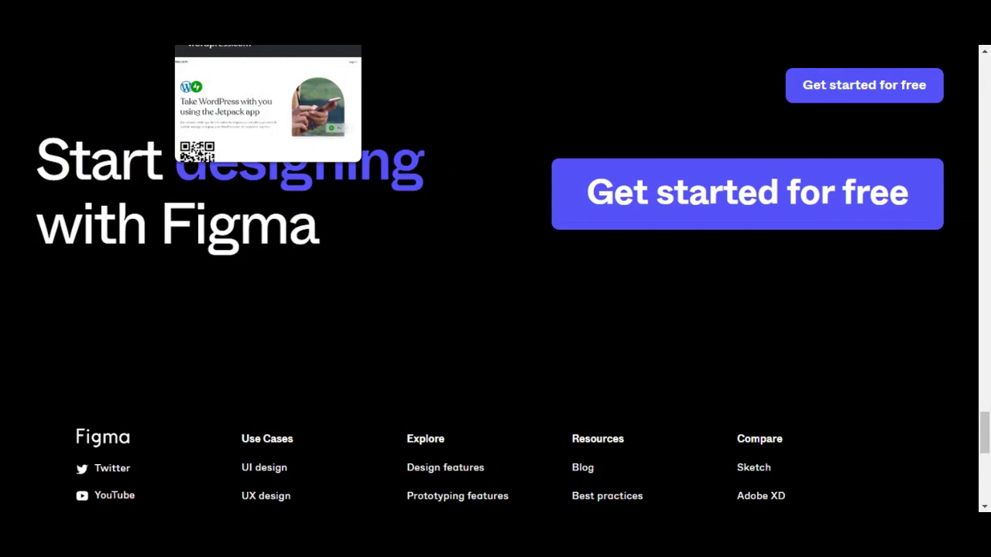
# Create a Figma account or log in with 'Get started for free' and reach the Recents dashboard.
pyautogui.click(255, 35)
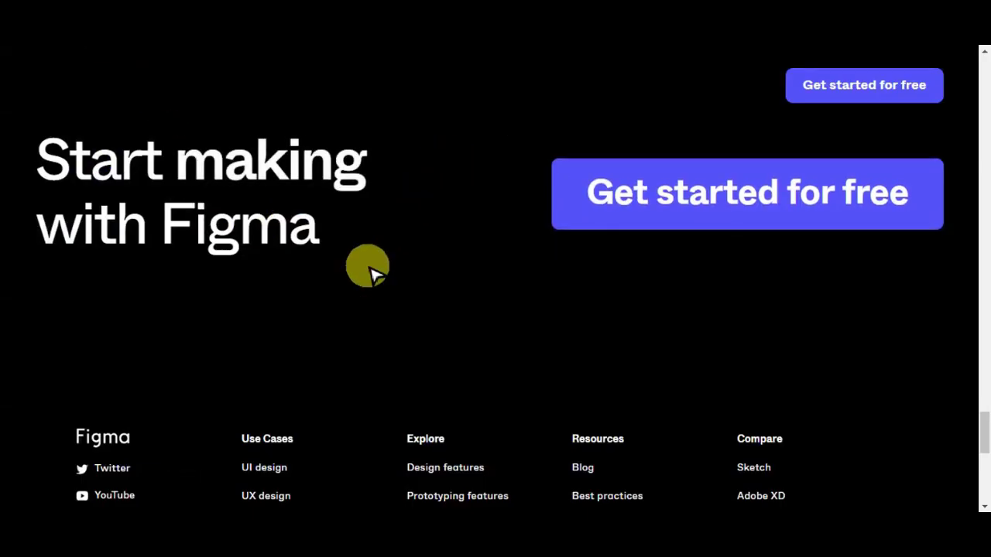
pyautogui.click(803, 200)
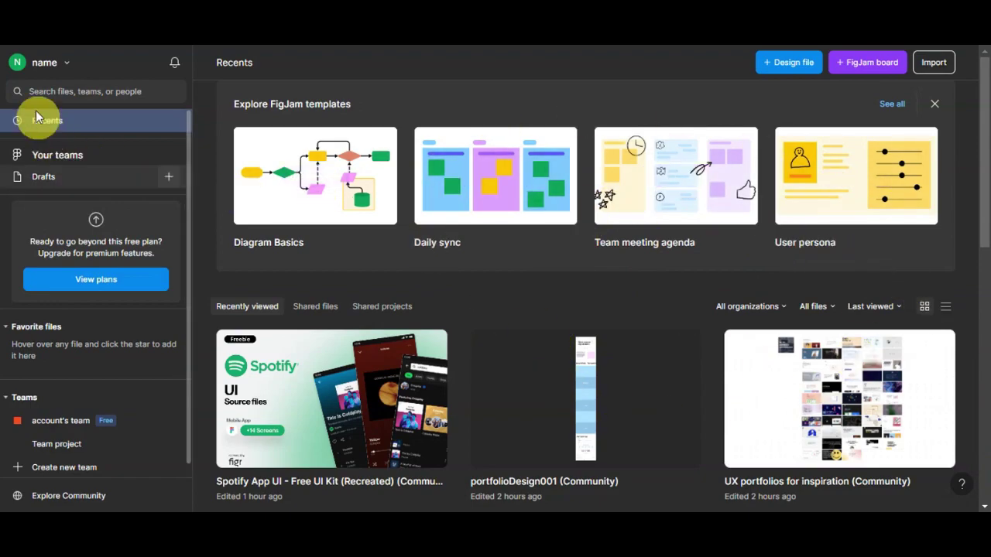
# Check the account menu, then go to Explore Community from the dashboard sidebar.
pyautogui.click(41, 64)
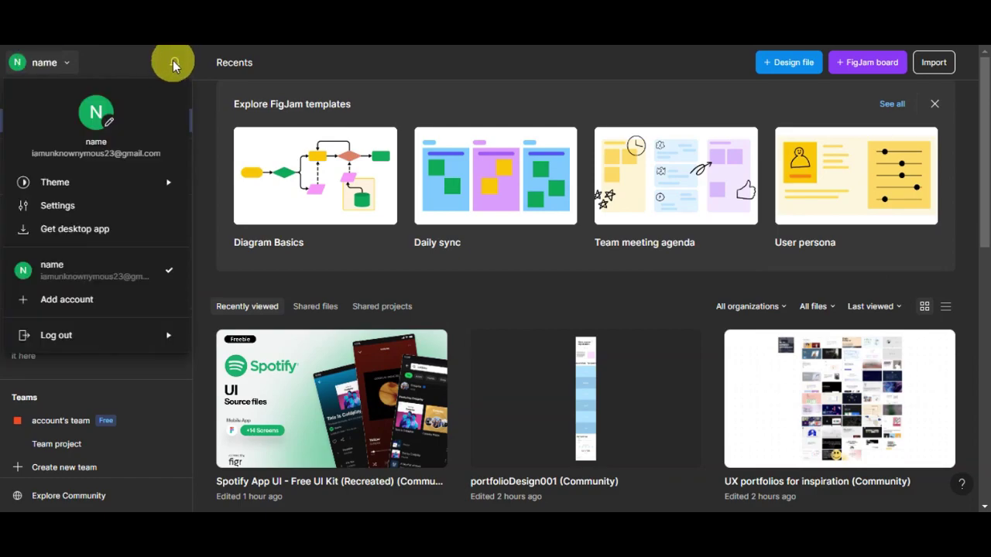
pyautogui.click(167, 65)
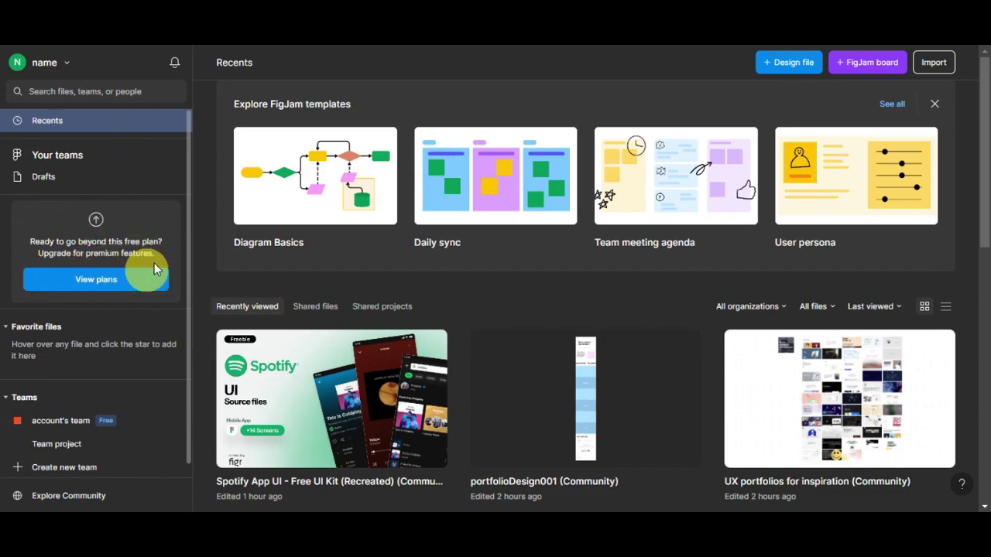
pyautogui.scroll(-1, 122, 344)
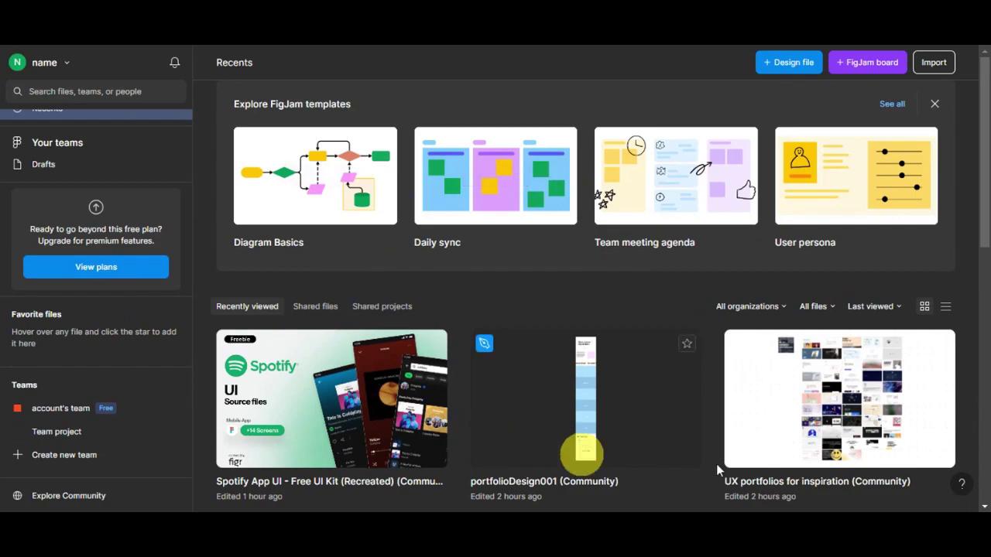
pyautogui.moveTo(649, 333)
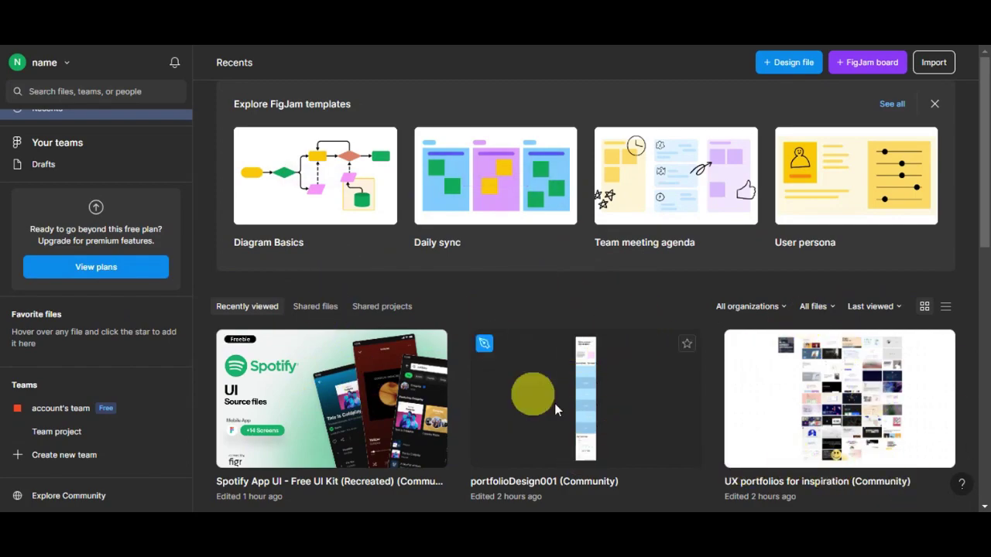
pyautogui.click(112, 488)
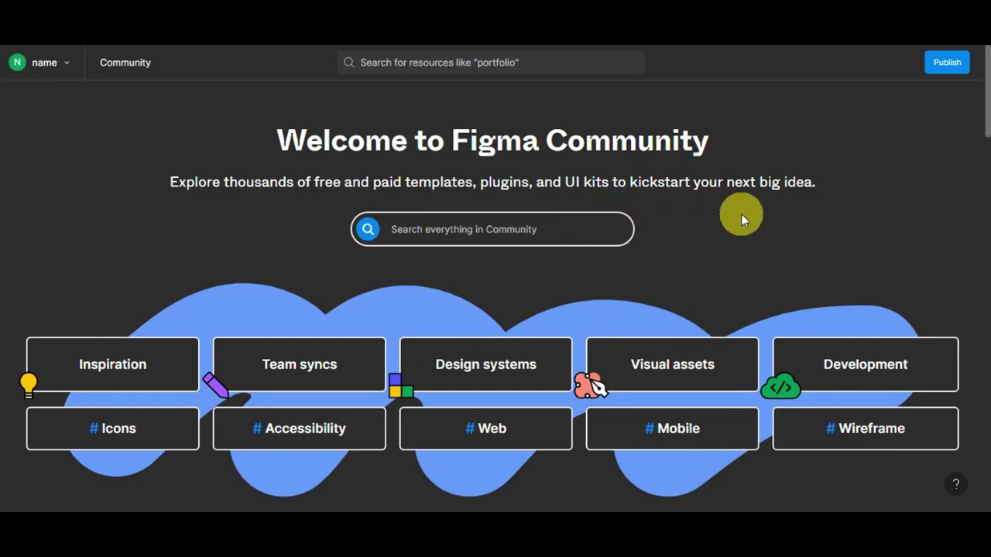
# Filter Community resources to Free, keeping All products, All resources and All creators.
pyautogui.scroll(-5, 749, 225)
pyautogui.scroll(-1, 711, 179)
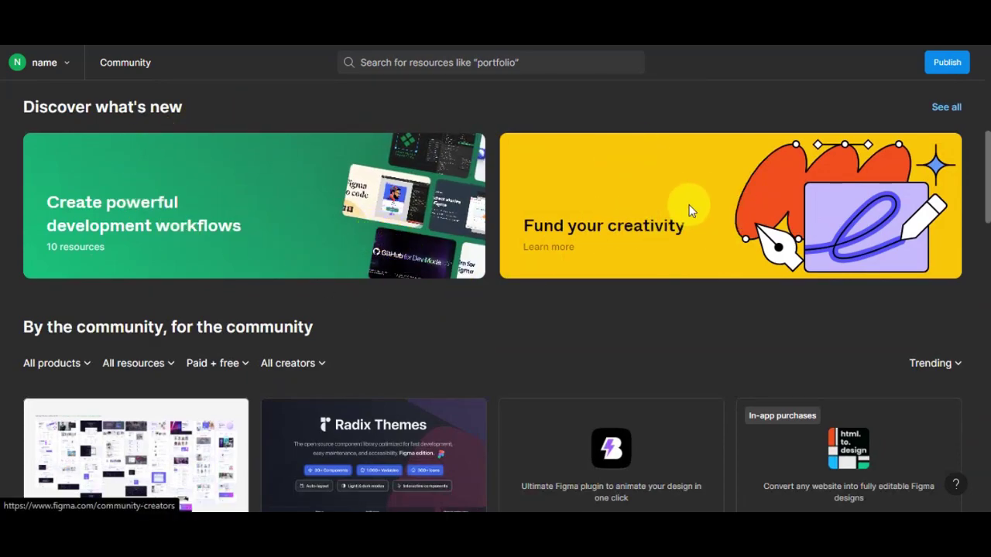
pyautogui.scroll(-5, 718, 399)
pyautogui.scroll(2, 338, 260)
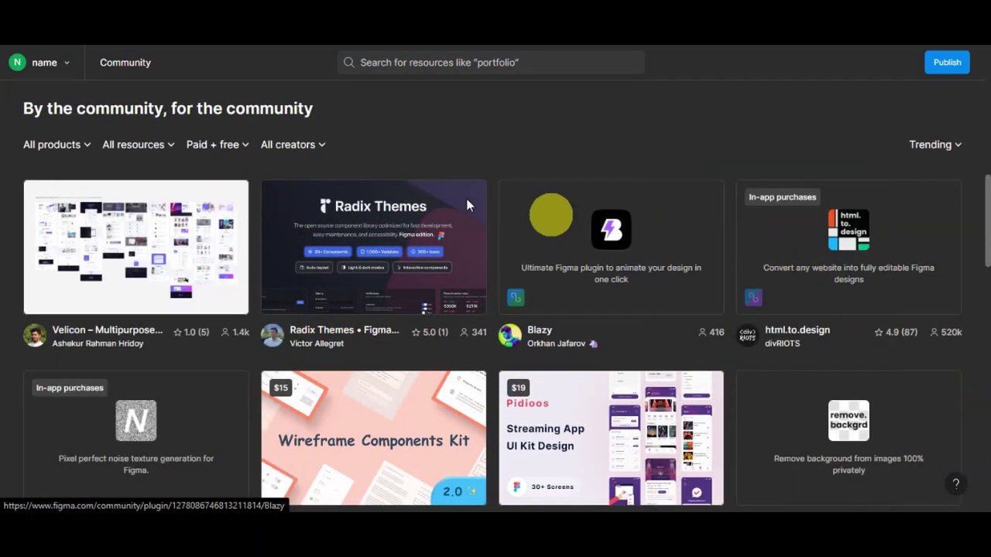
pyautogui.click(87, 146)
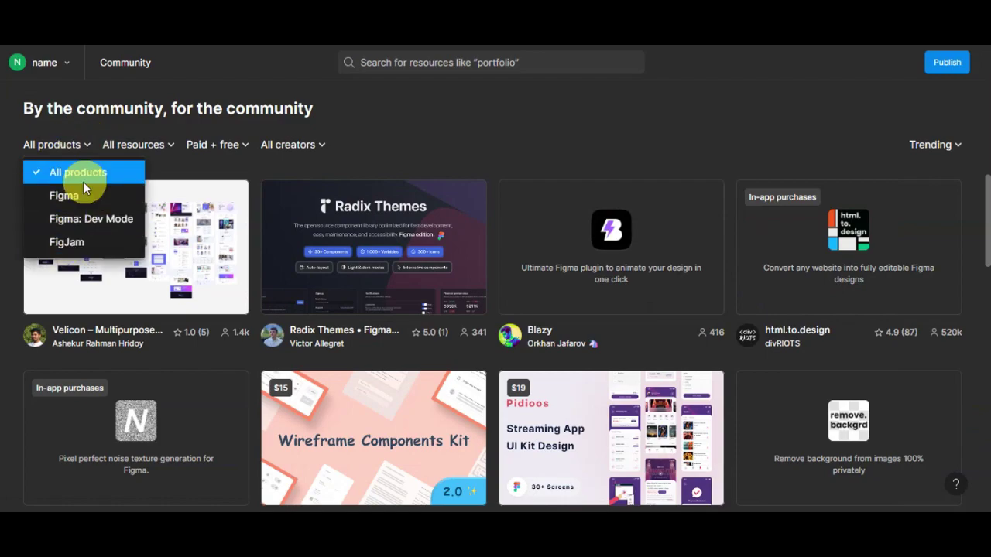
pyautogui.click(165, 146)
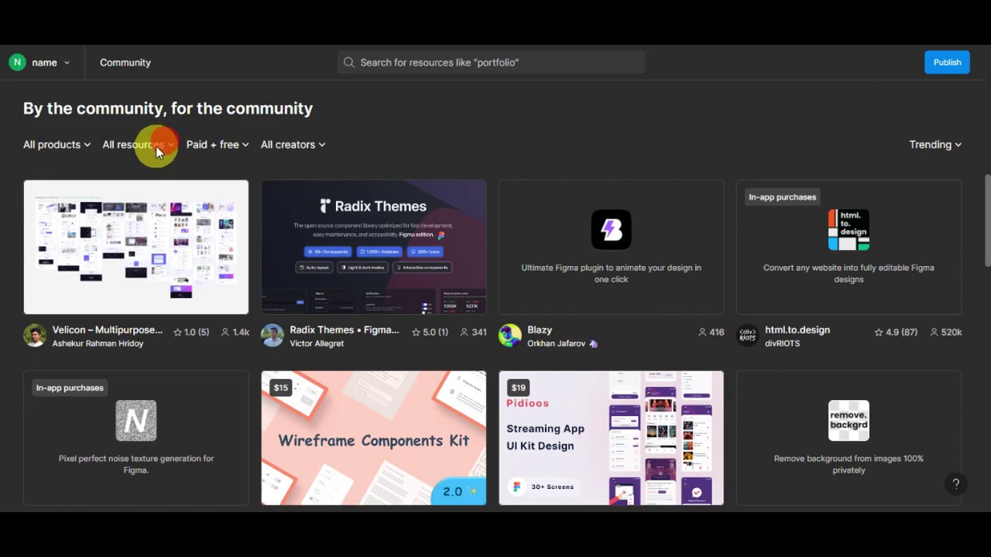
pyautogui.click(158, 147)
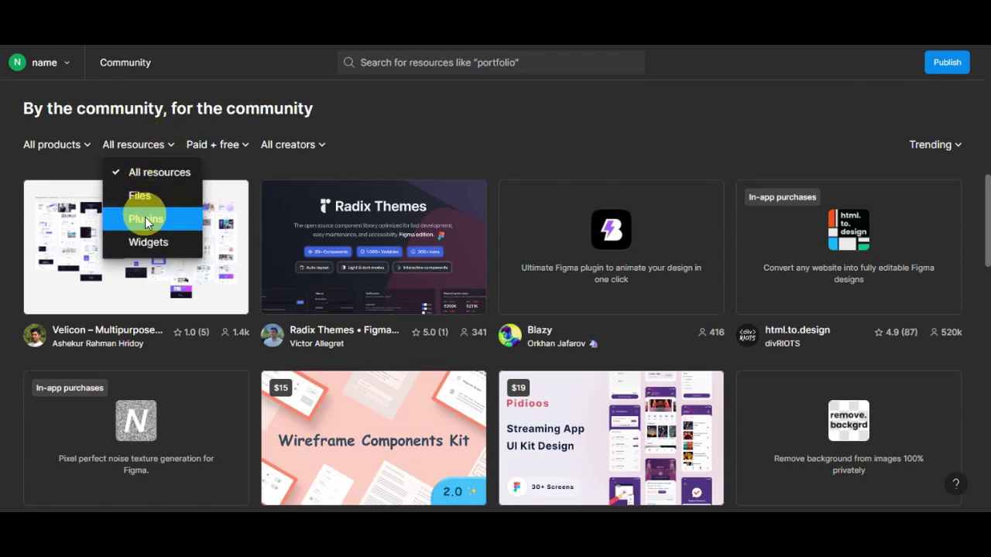
pyautogui.click(238, 146)
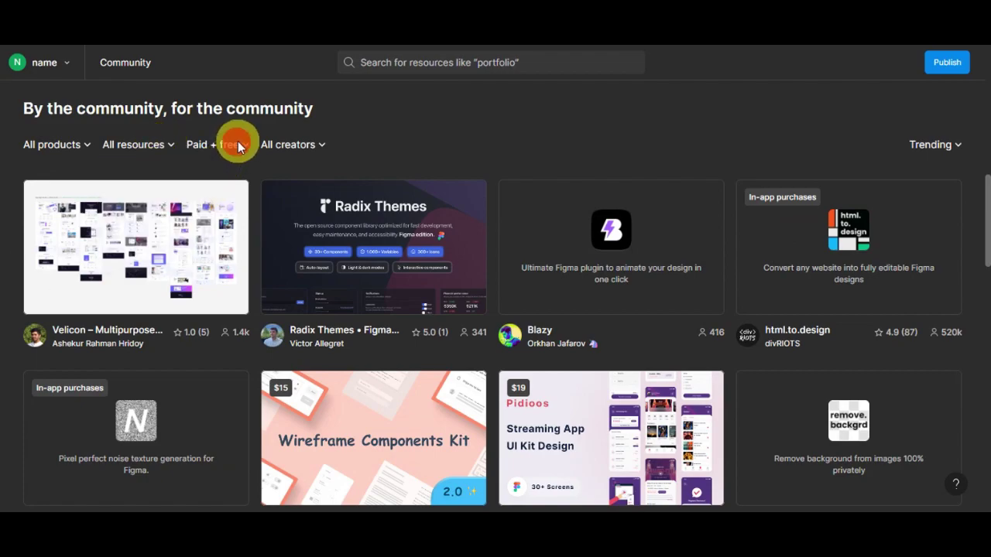
pyautogui.click(241, 149)
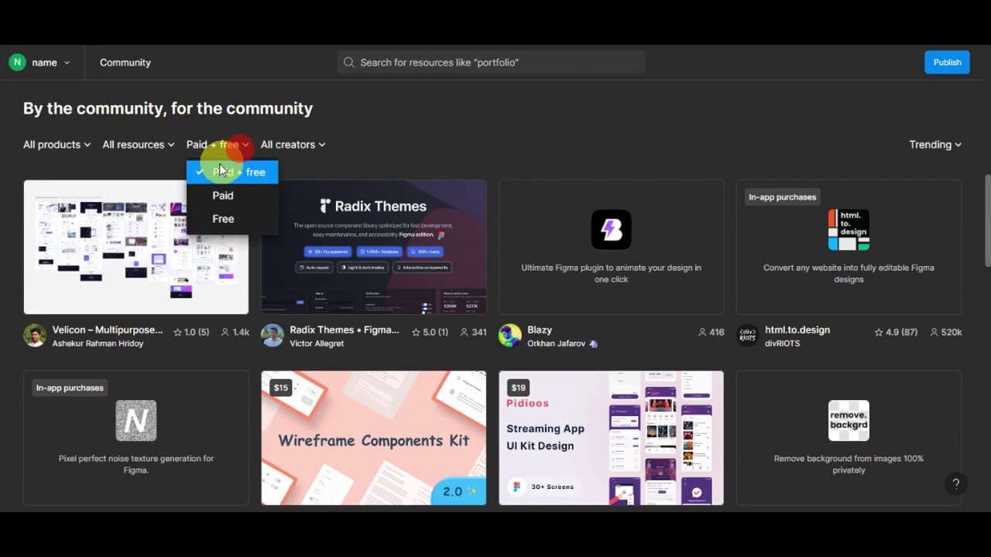
pyautogui.click(219, 220)
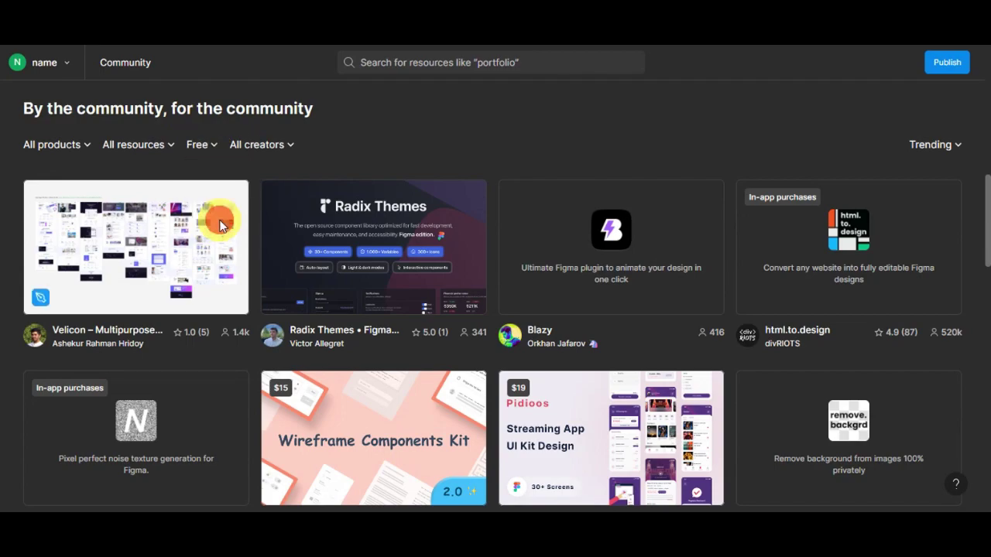
pyautogui.click(276, 145)
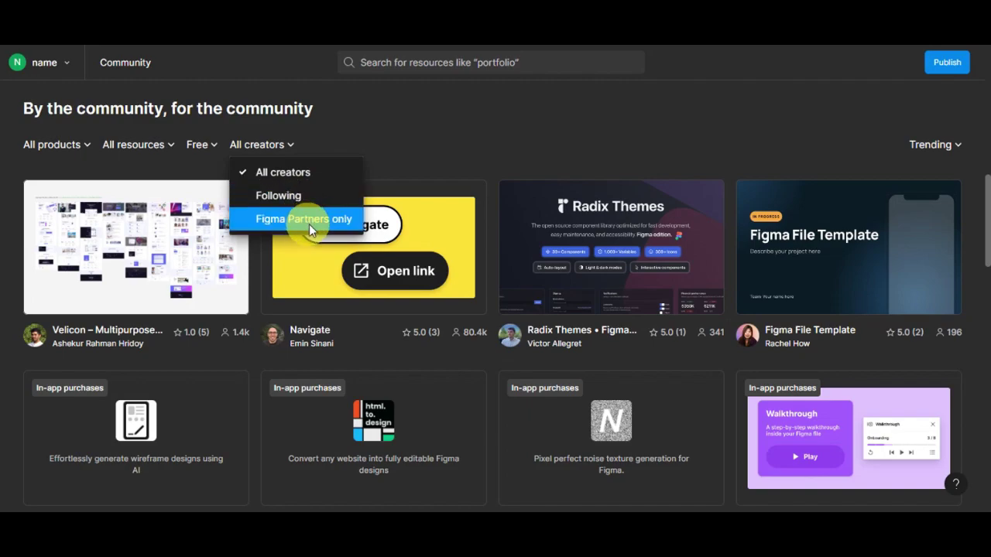
pyautogui.click(308, 171)
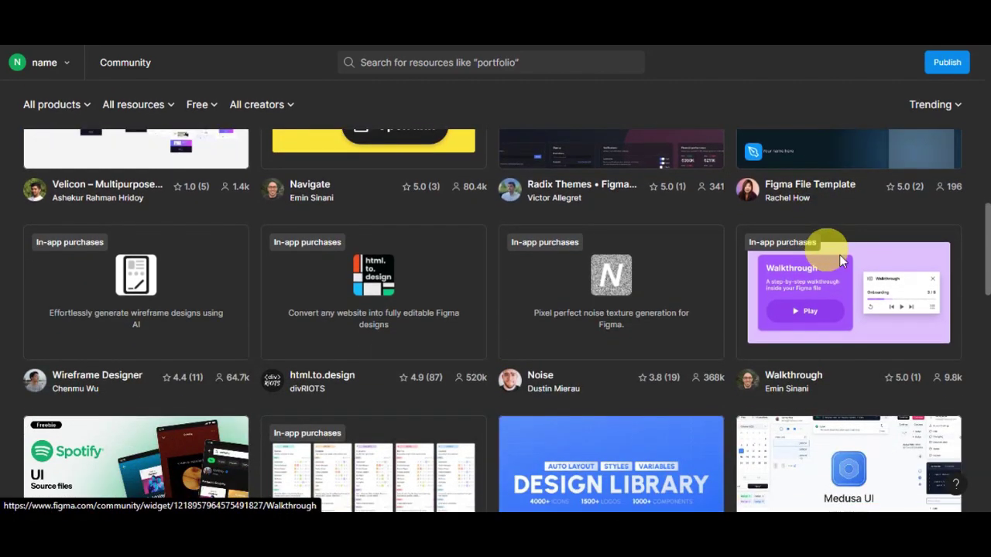
# Scroll the free trending grid down until the 'Airbnb App UI - Free UI Kit' card appears.
pyautogui.scroll(-5, 844, 267)
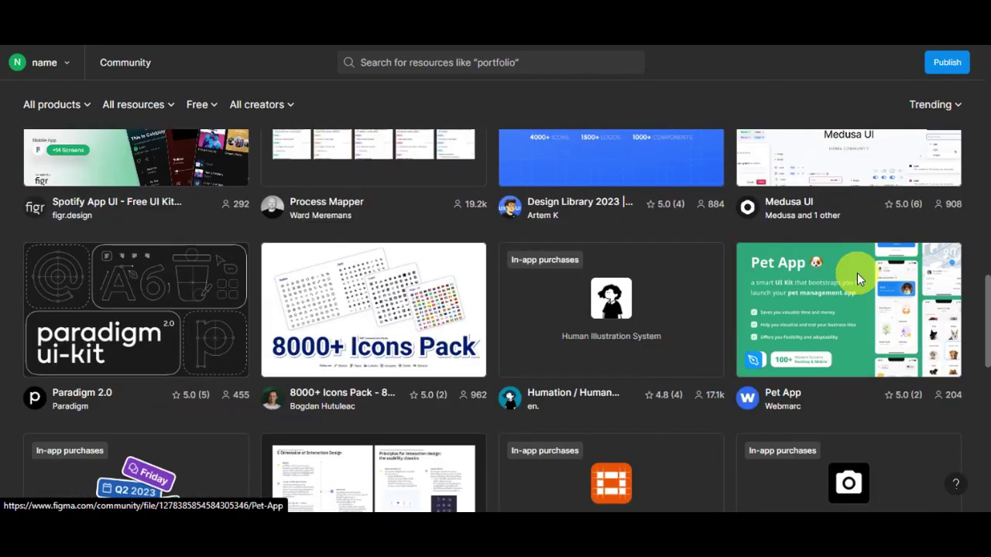
pyautogui.scroll(-1, 805, 316)
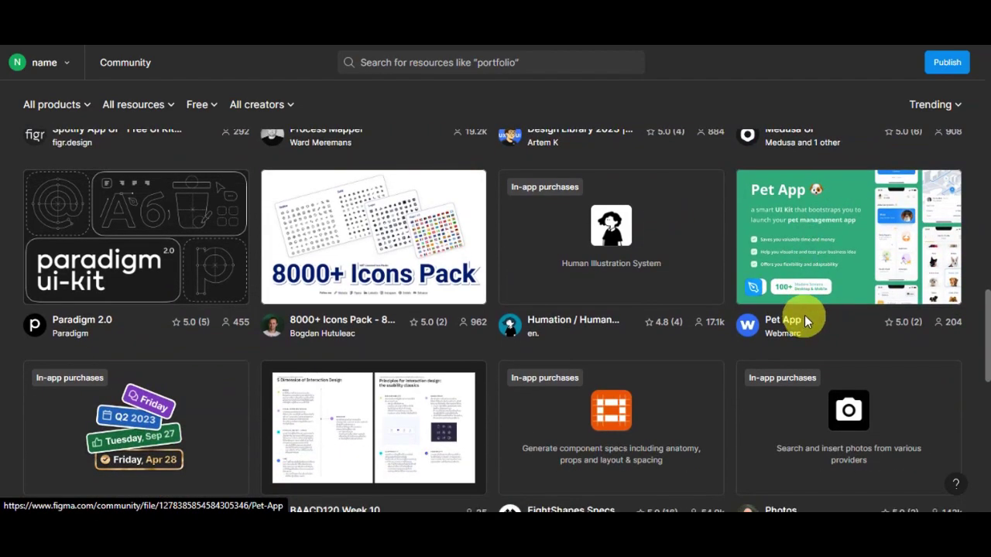
pyautogui.scroll(-2, 855, 254)
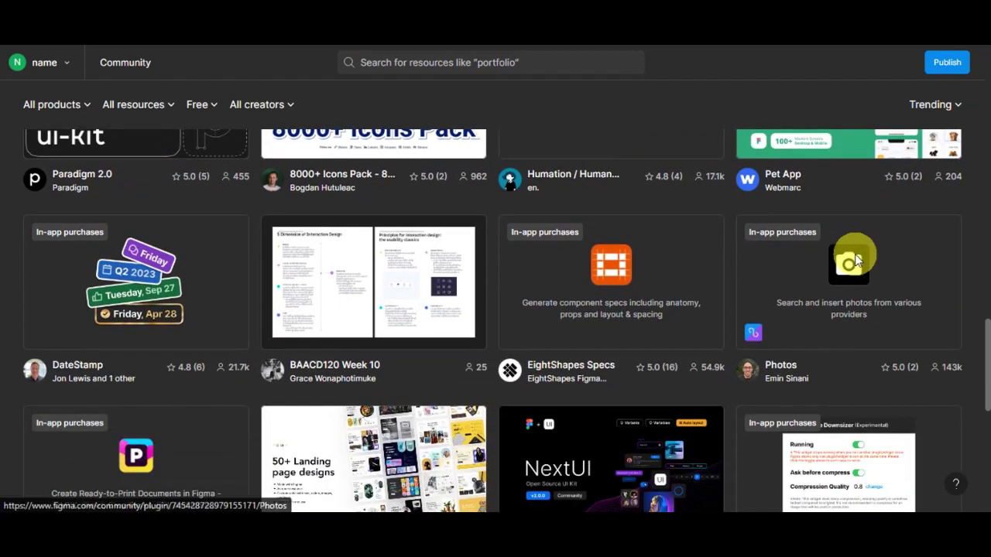
pyautogui.scroll(-1, 855, 254)
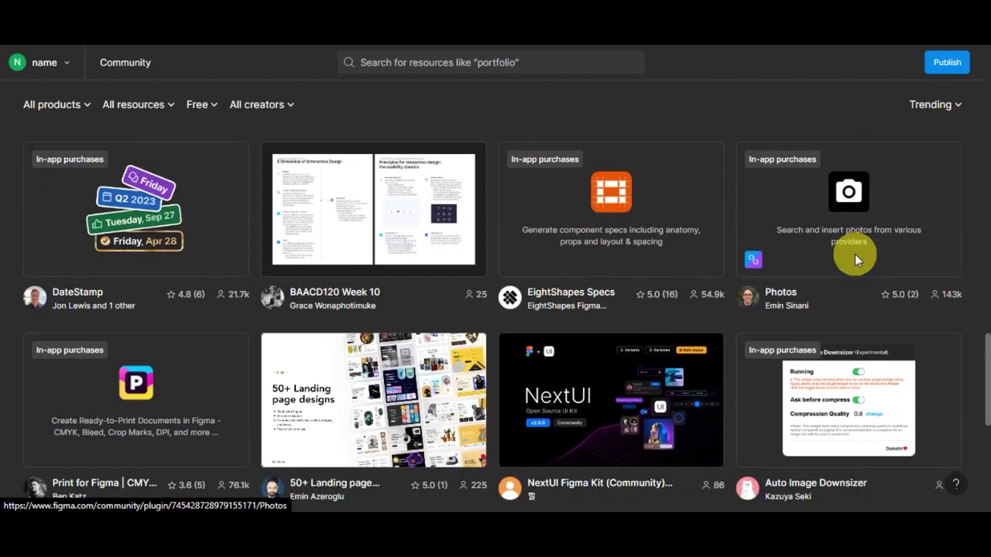
pyautogui.scroll(-1, 855, 254)
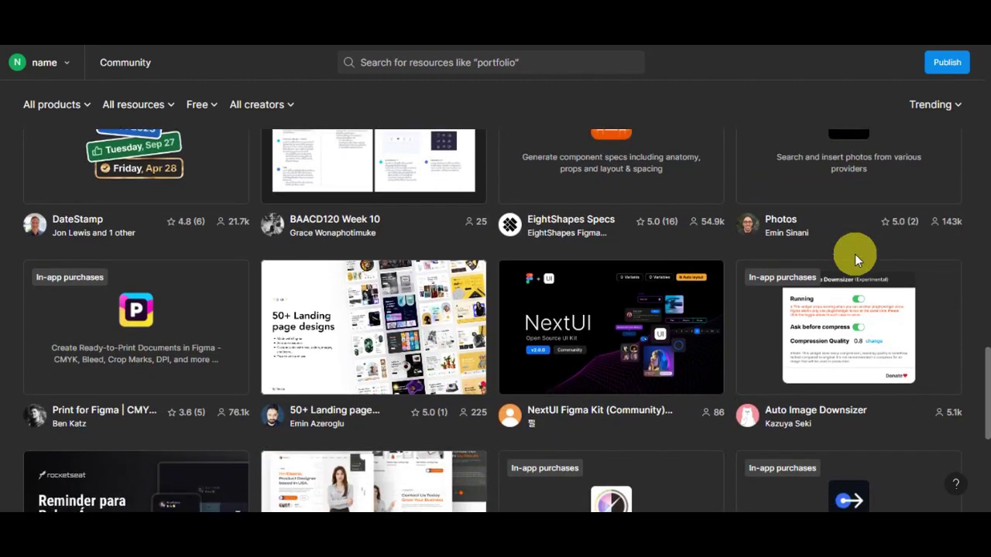
pyautogui.scroll(-3, 854, 254)
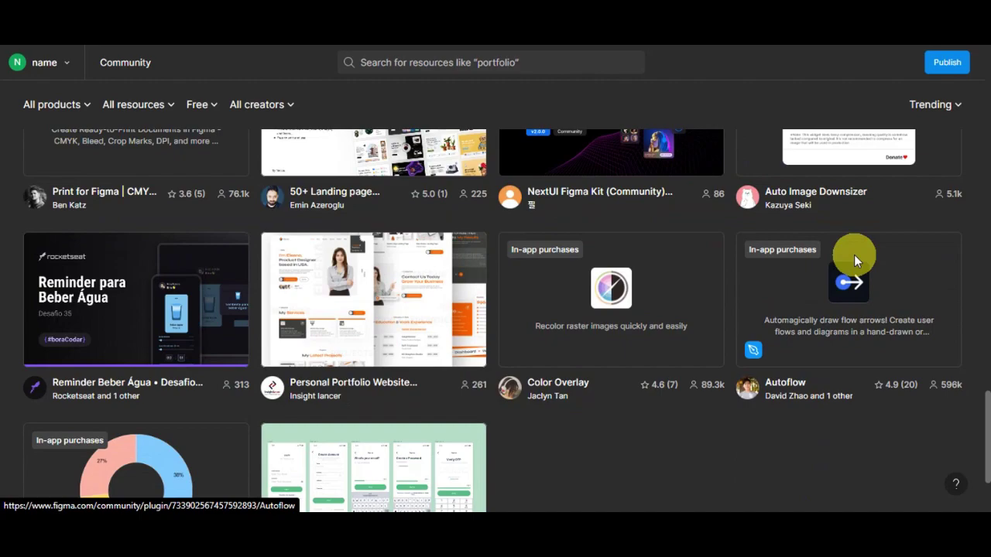
pyautogui.scroll(-2, 854, 255)
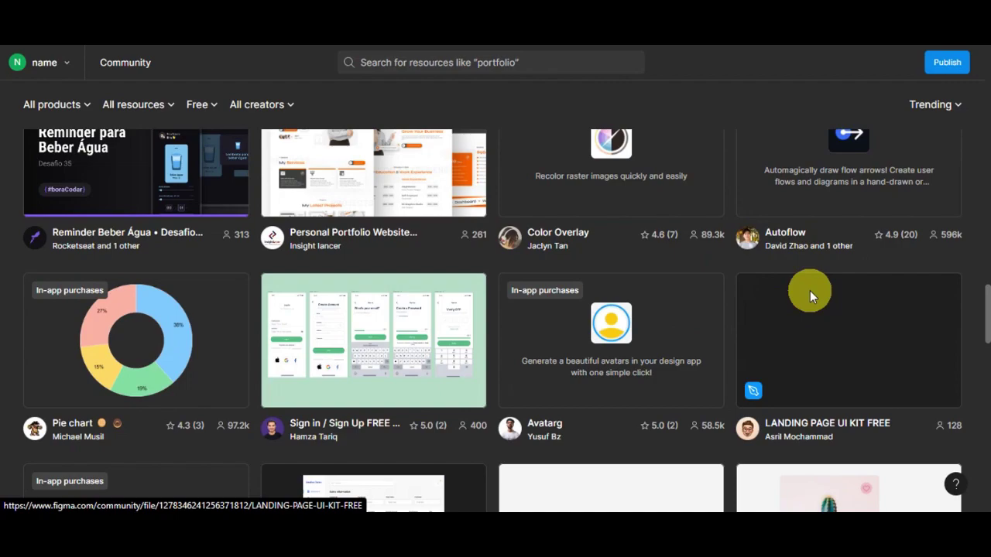
pyautogui.scroll(-4, 810, 290)
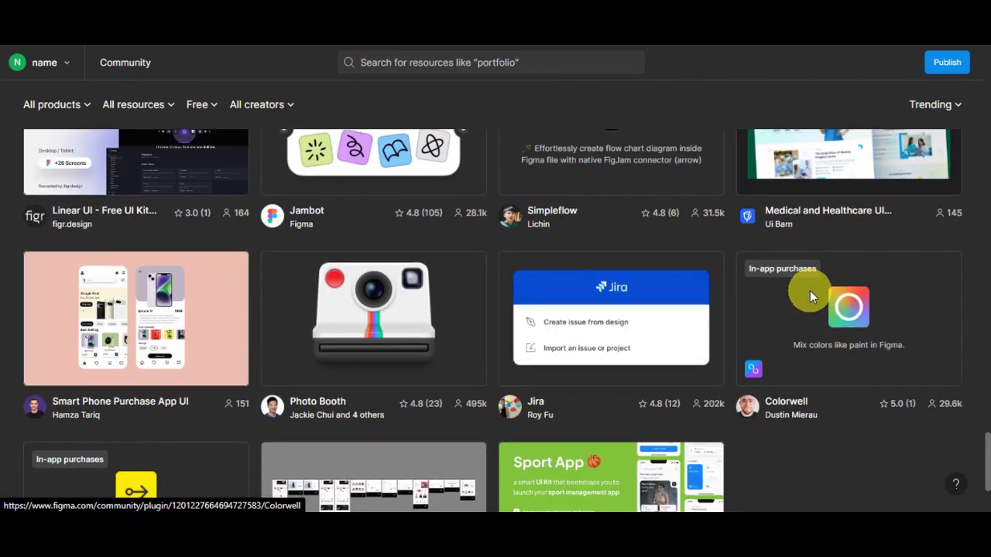
pyautogui.scroll(-2, 810, 290)
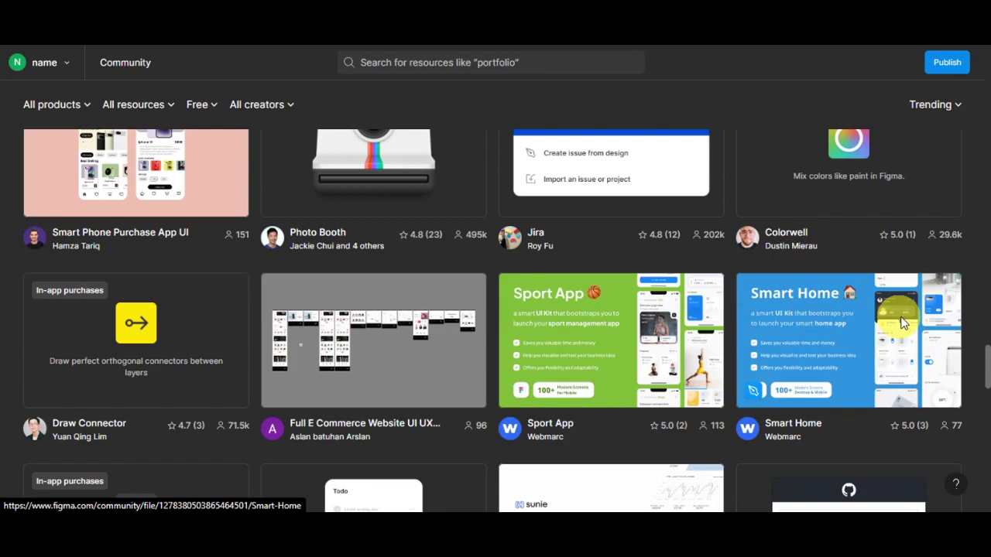
pyautogui.scroll(-10, 839, 326)
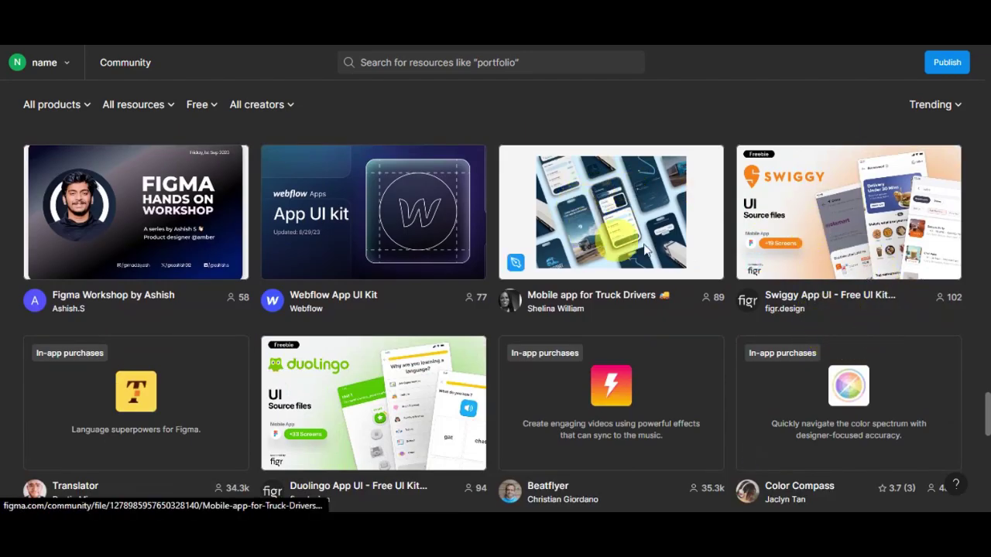
pyautogui.scroll(-3, 232, 348)
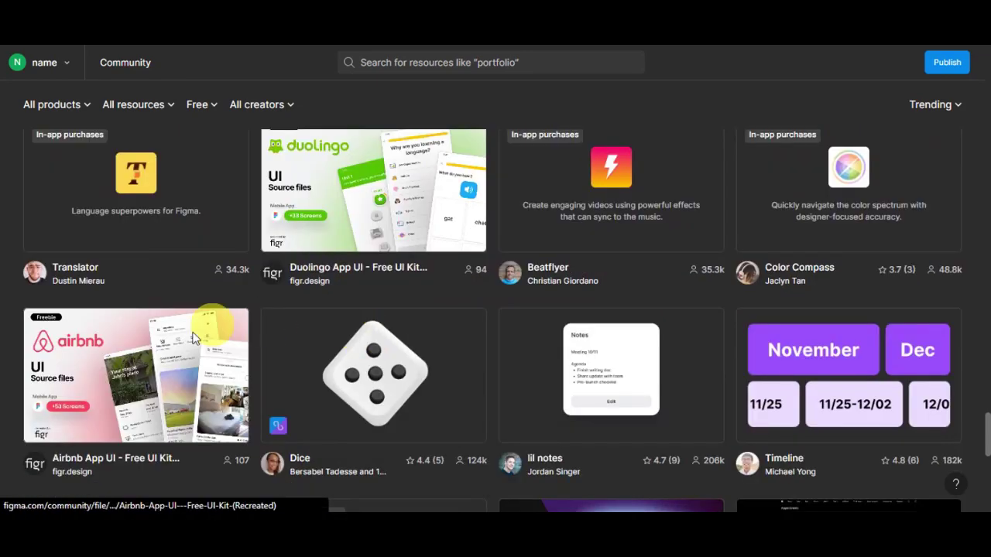
# Open the 'Airbnb App UI - Free UI Kit (Recreated)' card's detail page.
pyautogui.click(154, 368)
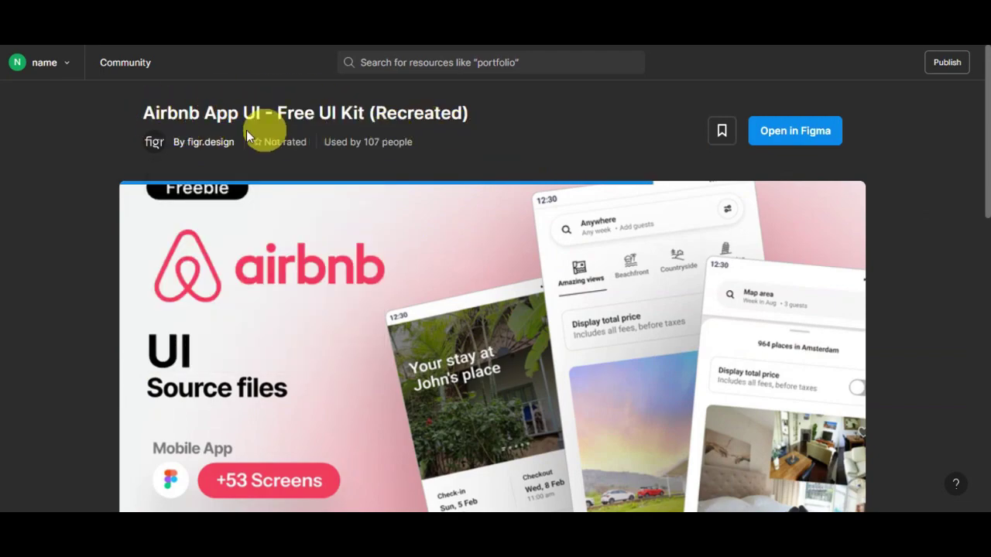
pyautogui.moveTo(276, 140)
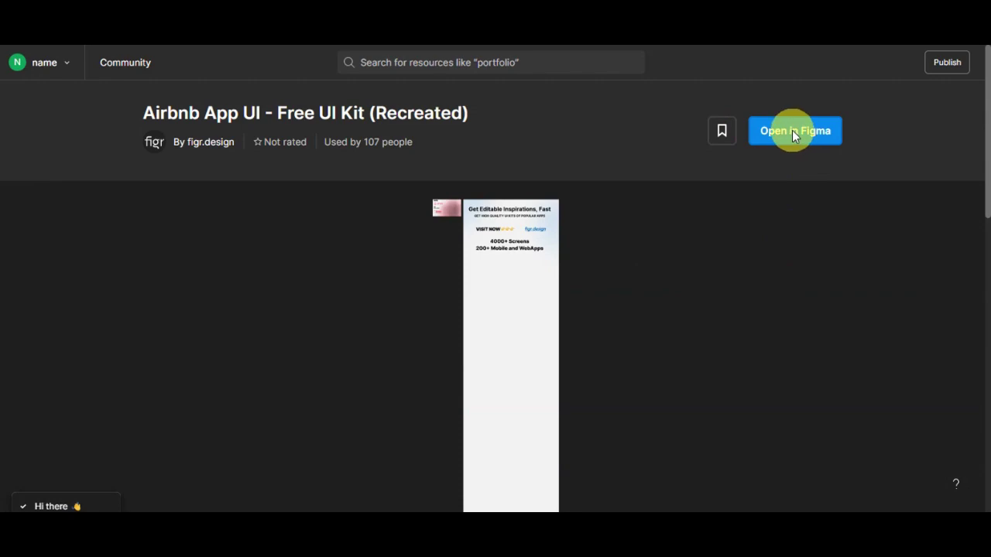
# Open the Airbnb kit as a draft, frame its Airbnb cover, and briefly check Local variables.
pyautogui.click(792, 130)
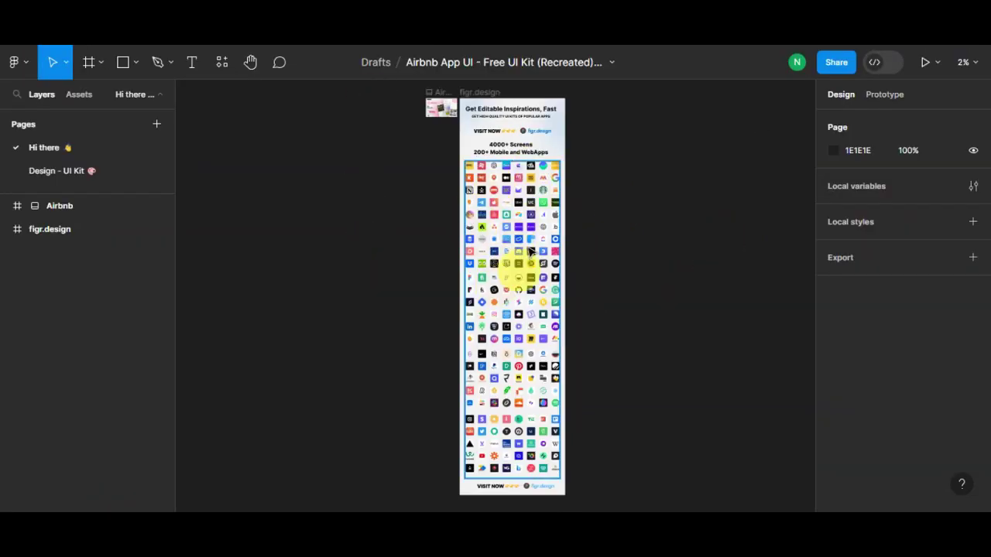
pyautogui.scroll(5, 668, 279)
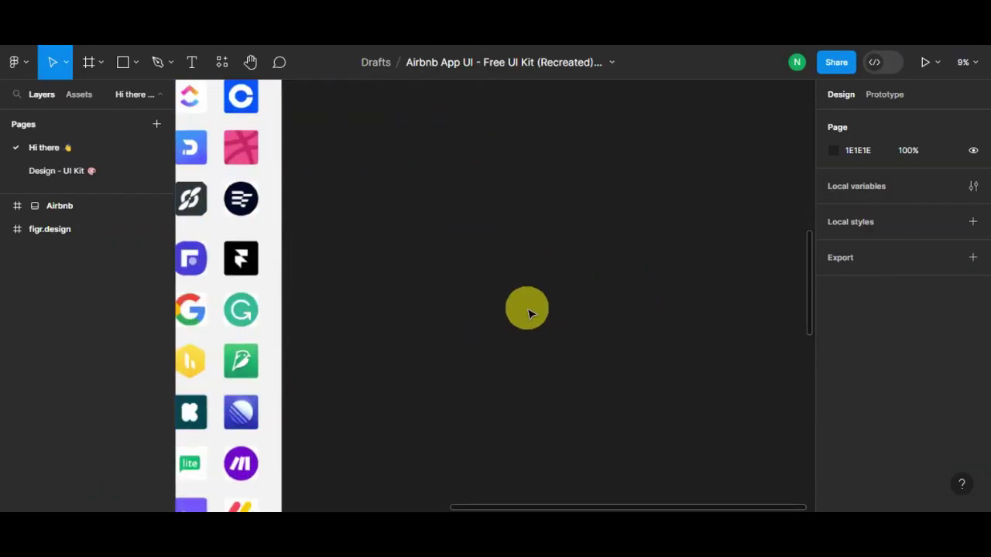
pyautogui.scroll(2, 528, 311)
pyautogui.moveTo(571, 507); pyautogui.dragTo(188, 465)
pyautogui.scroll(3, 312, 358)
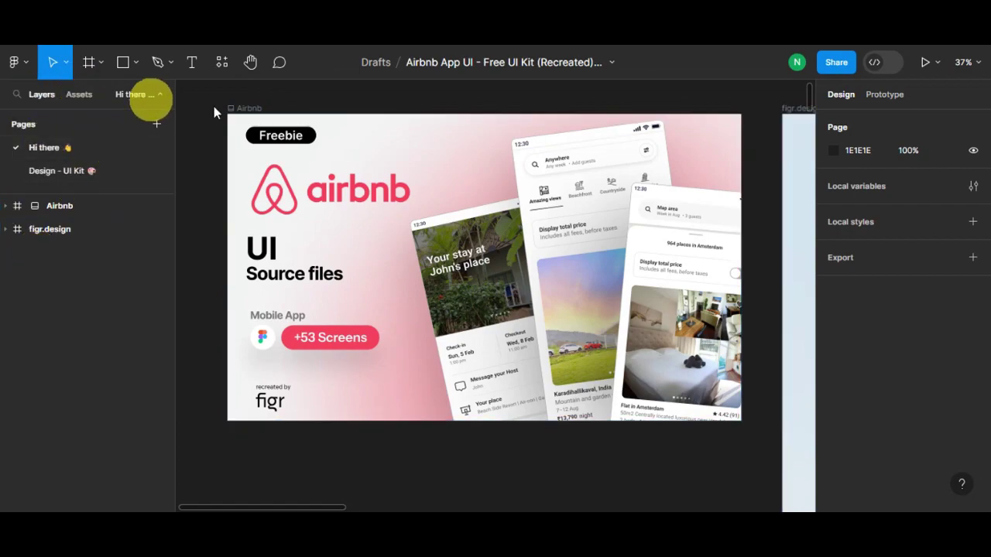
pyautogui.click(973, 186)
pyautogui.click(789, 106)
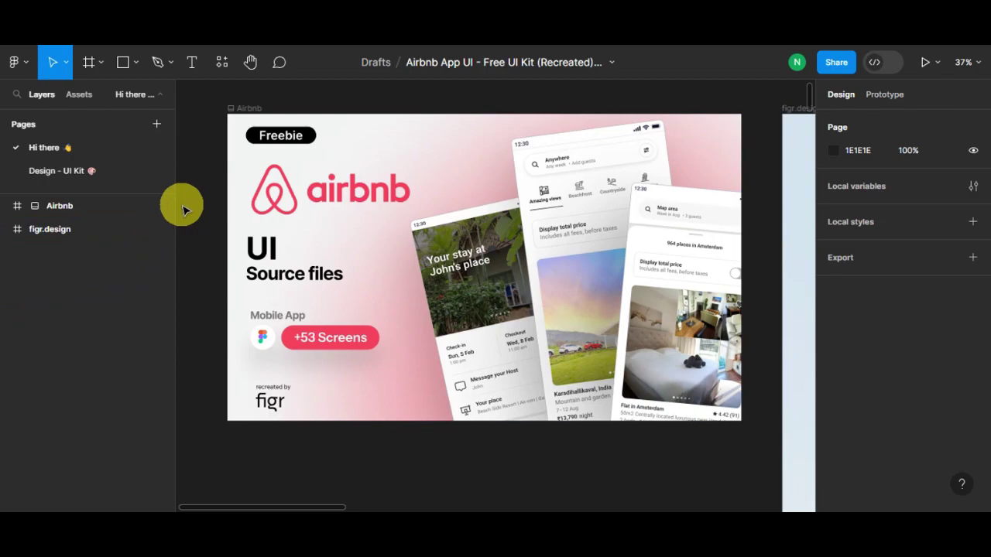
# Search plugins for 'word' and run the Yotako Figma to WordPress plugin.
pyautogui.click(15, 62)
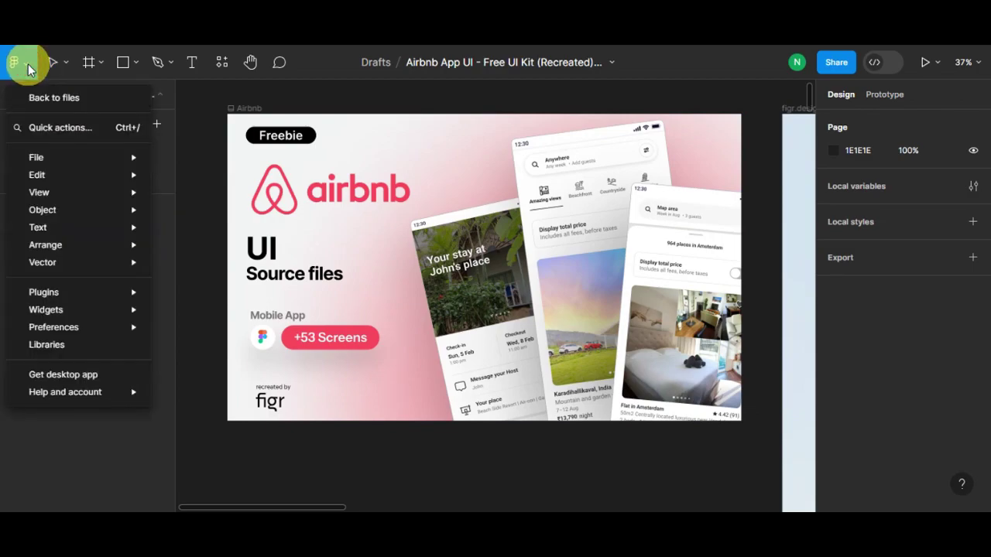
pyautogui.moveTo(48, 289)
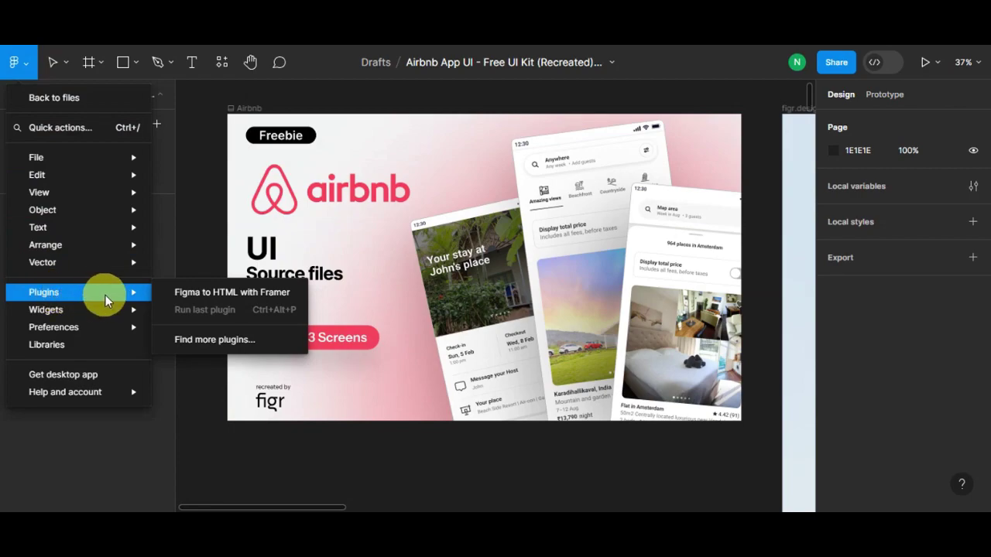
pyautogui.click(187, 343)
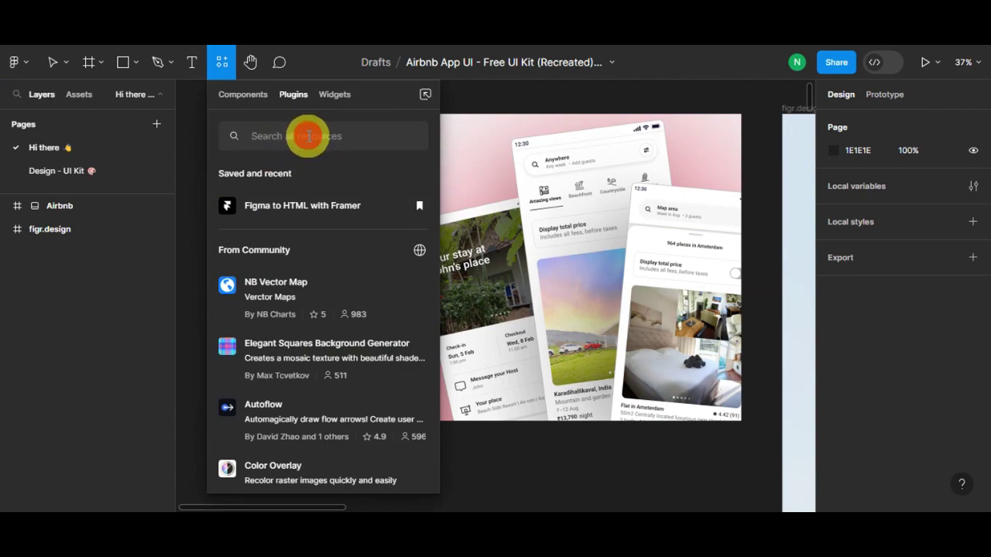
pyautogui.click(309, 136)
pyautogui.write('wordpress')
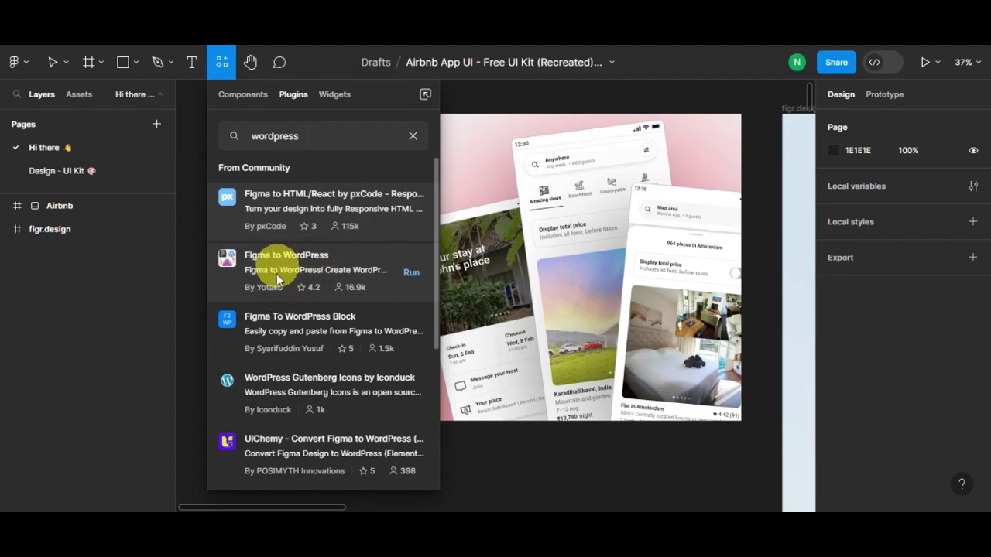
pyautogui.click(410, 273)
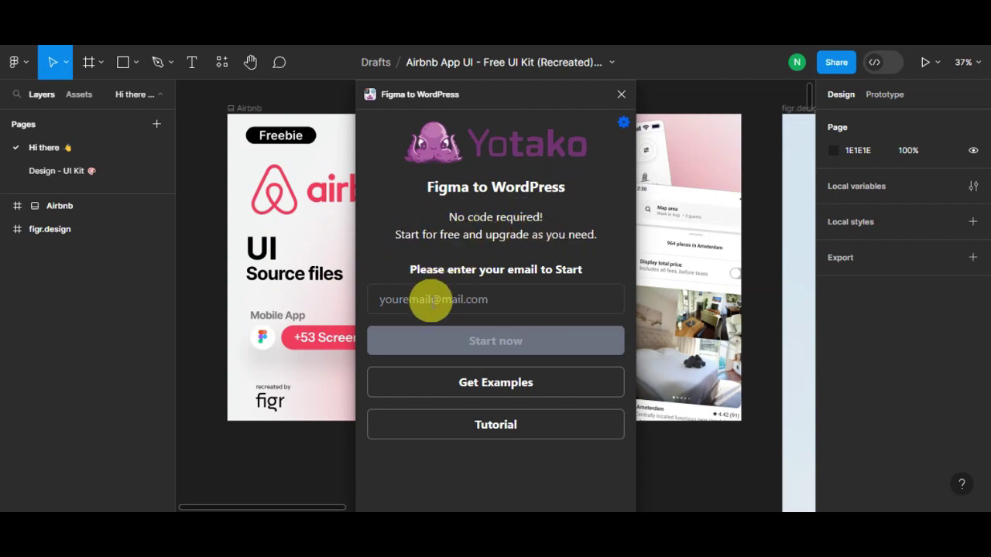
# Start filling in the email field on the plugin's start screen.
pyautogui.click(473, 299)
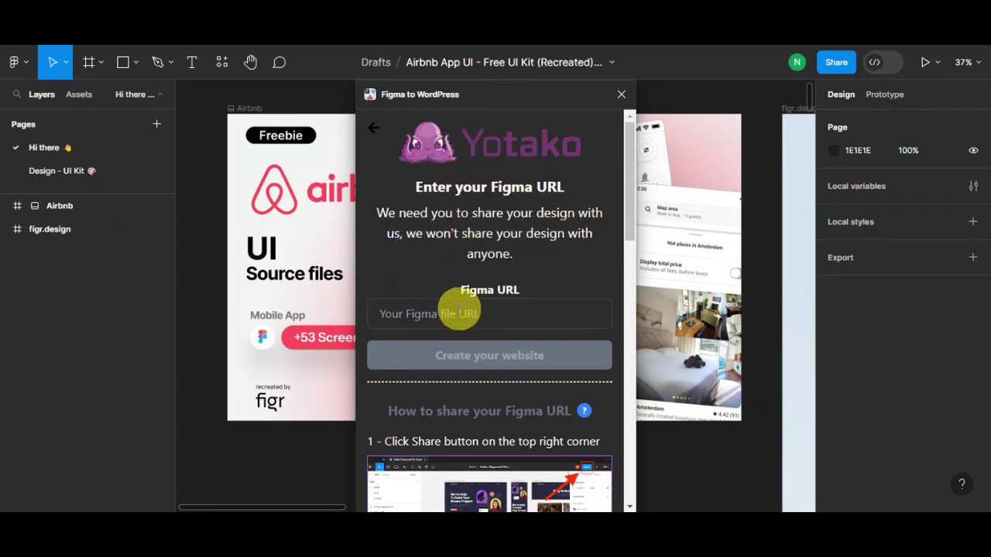
pyautogui.scroll(-3, 503, 272)
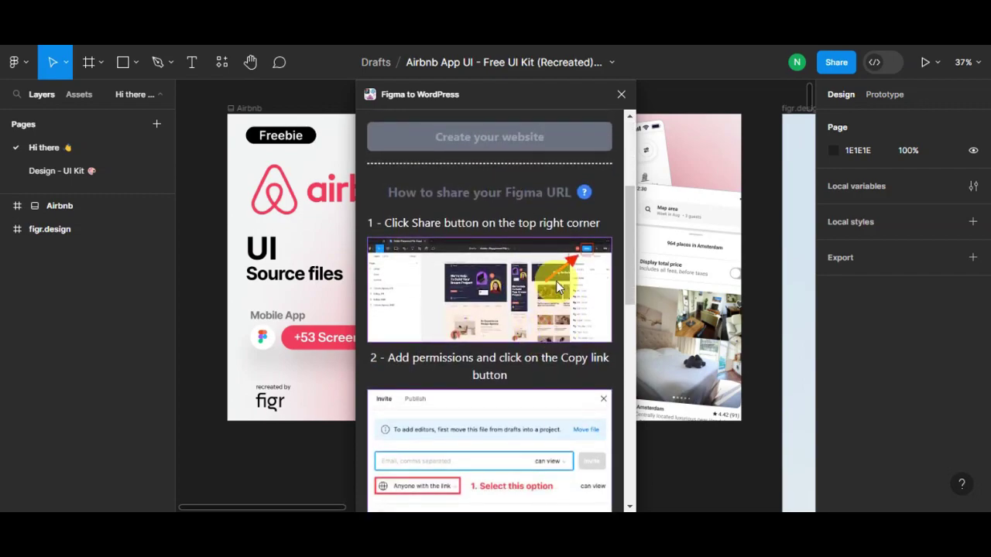
pyautogui.scroll(-8, 556, 281)
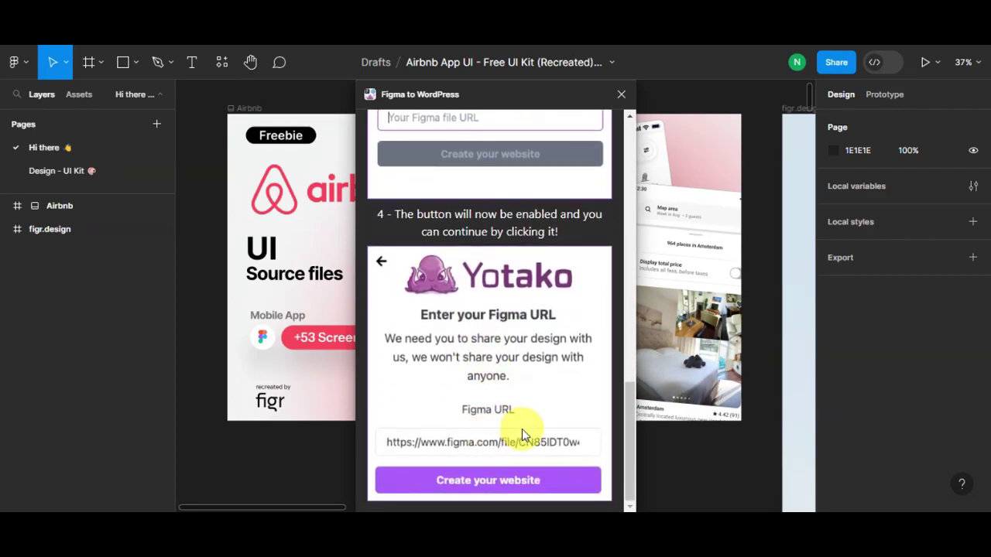
pyautogui.scroll(10, 522, 429)
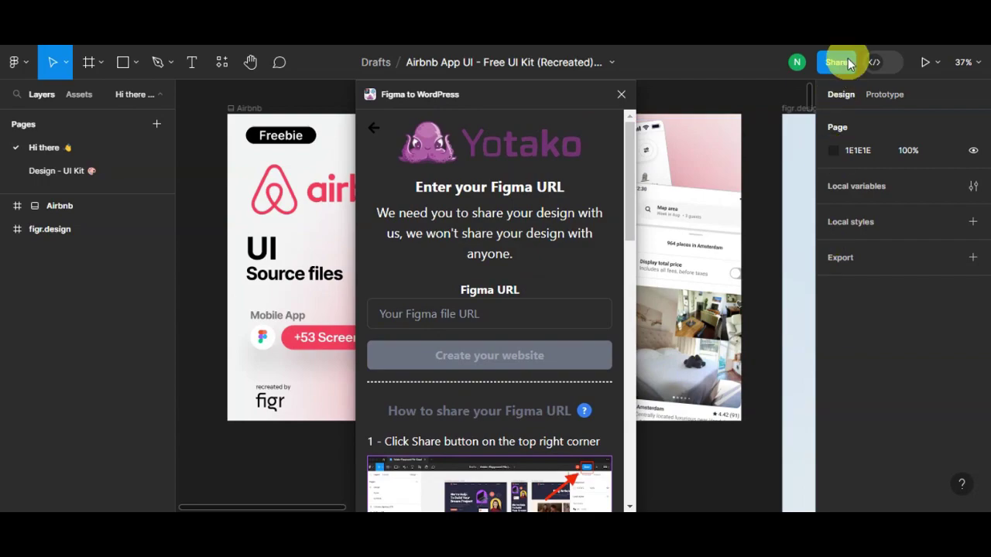
# Set the file's link access to Anyone with the link and copy the share link.
pyautogui.click(846, 61)
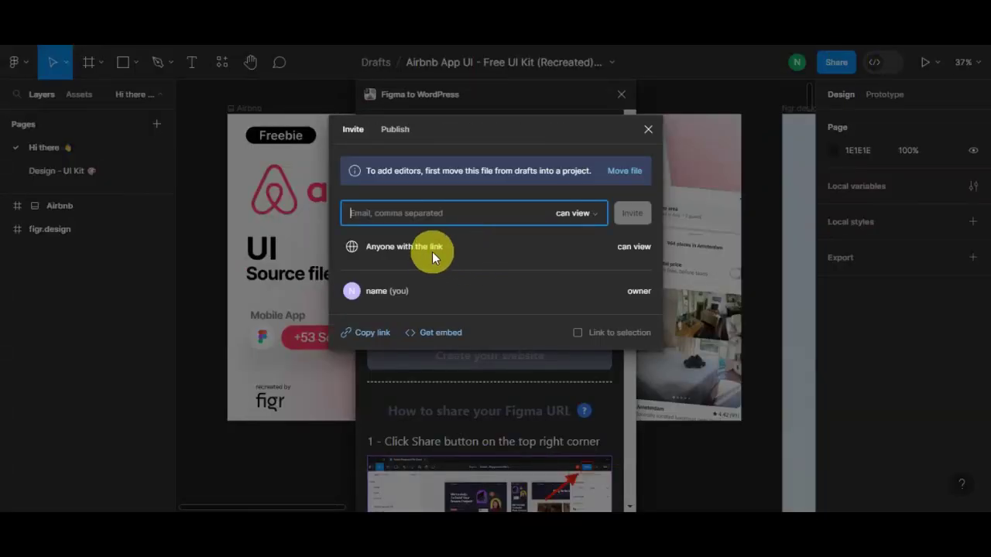
pyautogui.click(431, 247)
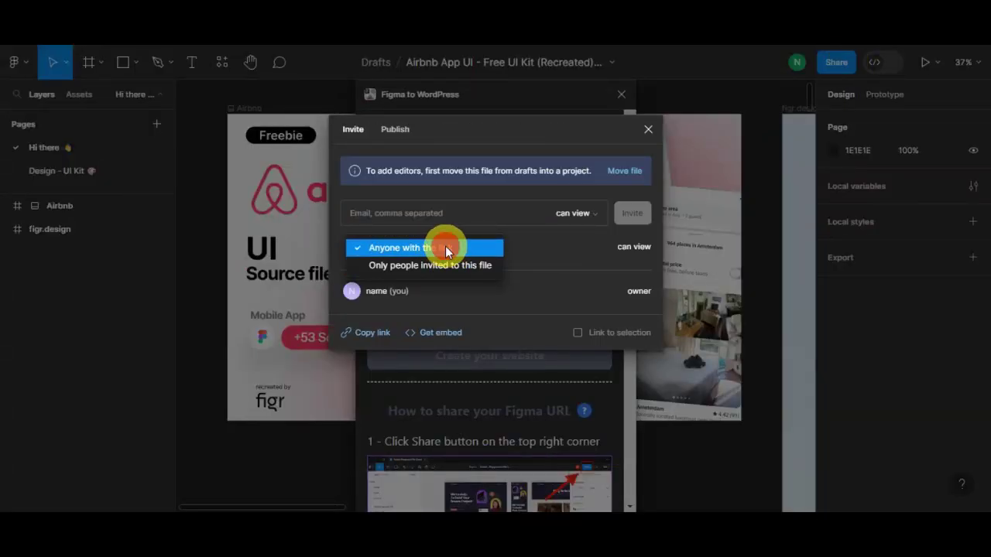
pyautogui.click(445, 248)
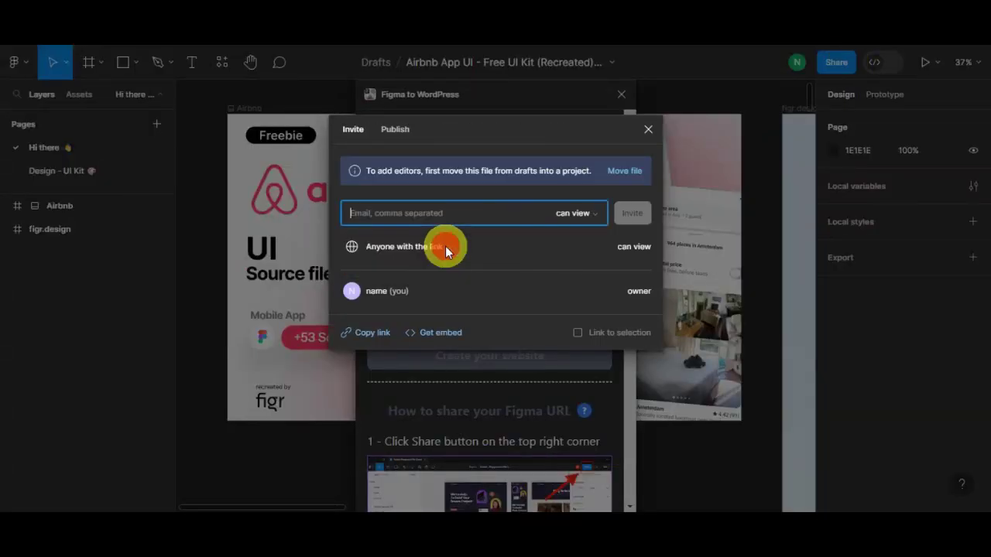
pyautogui.click(374, 336)
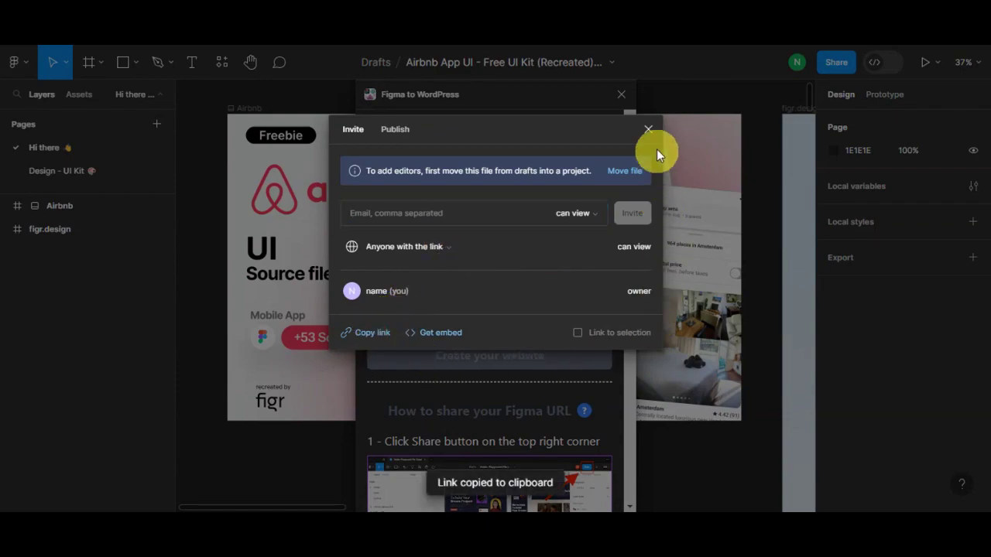
pyautogui.click(650, 129)
# Paste the link into Figma URL, choose Create your website, and select a design frame.
pyautogui.click(485, 316)
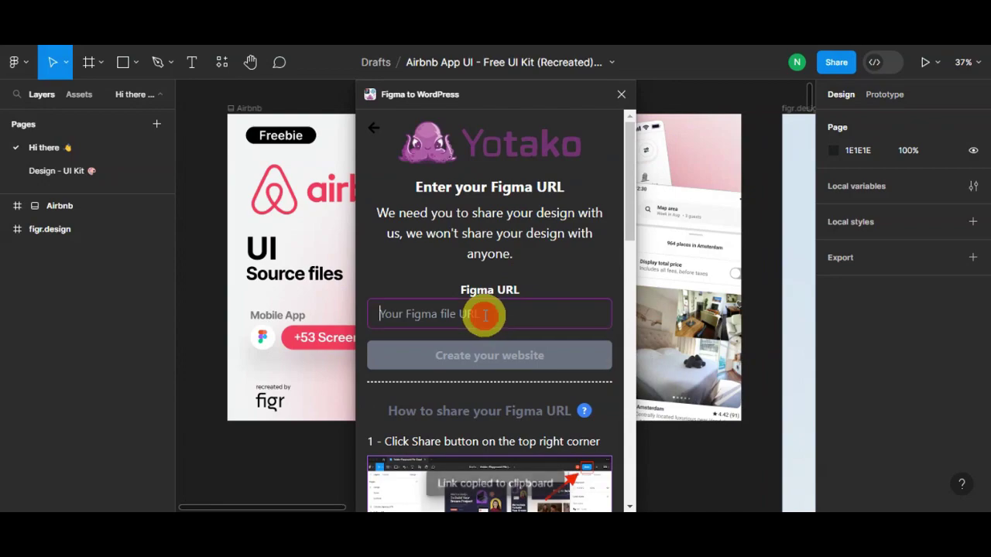
pyautogui.hotkey('ctrl', 'v')
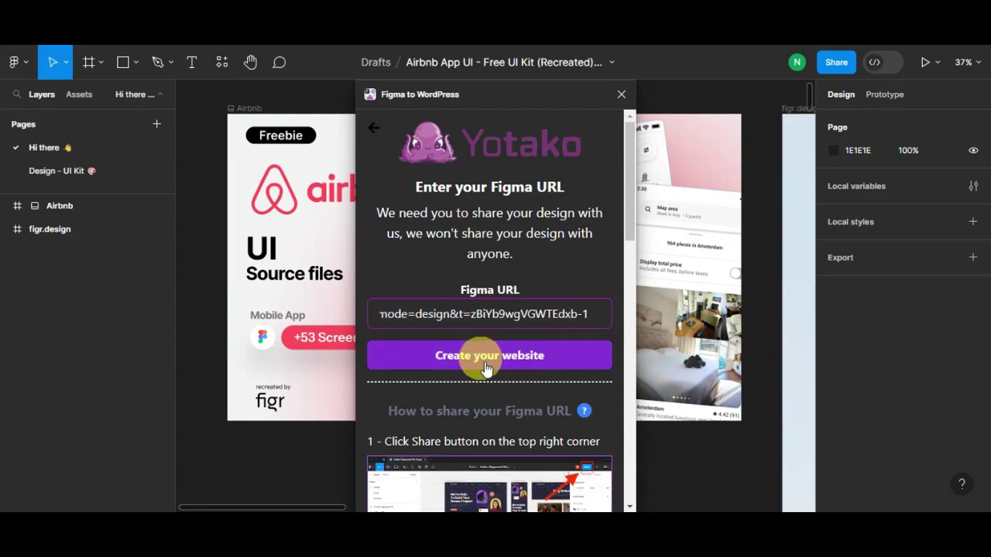
pyautogui.click(492, 360)
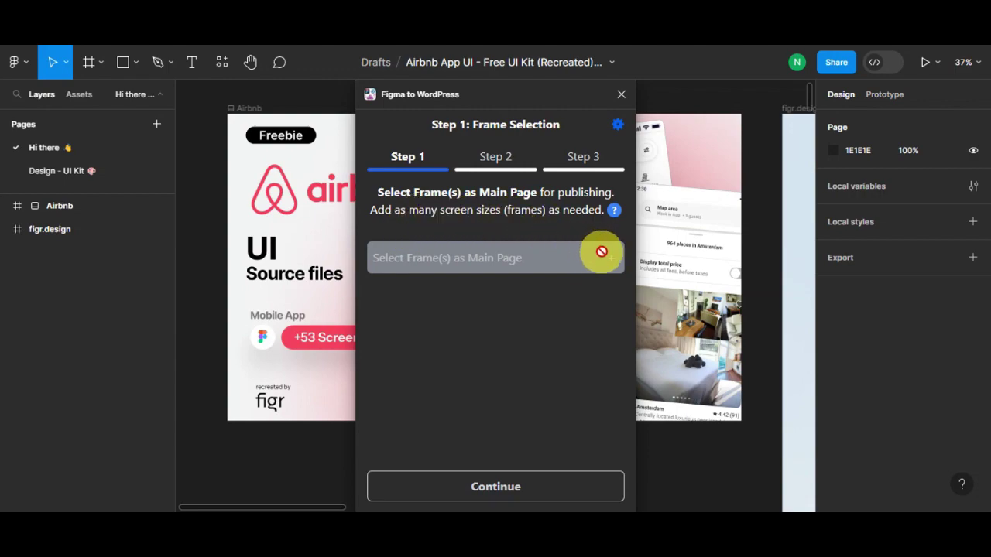
pyautogui.click(280, 135)
# Add the Airbnb frame as the Main page/Home in the Yotako plugin.
pyautogui.click(76, 207)
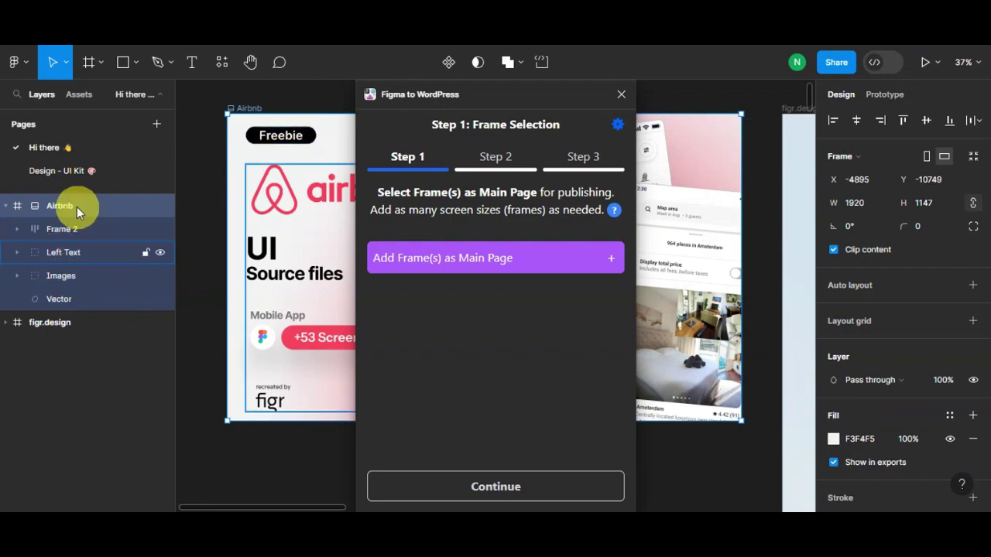
pyautogui.click(608, 258)
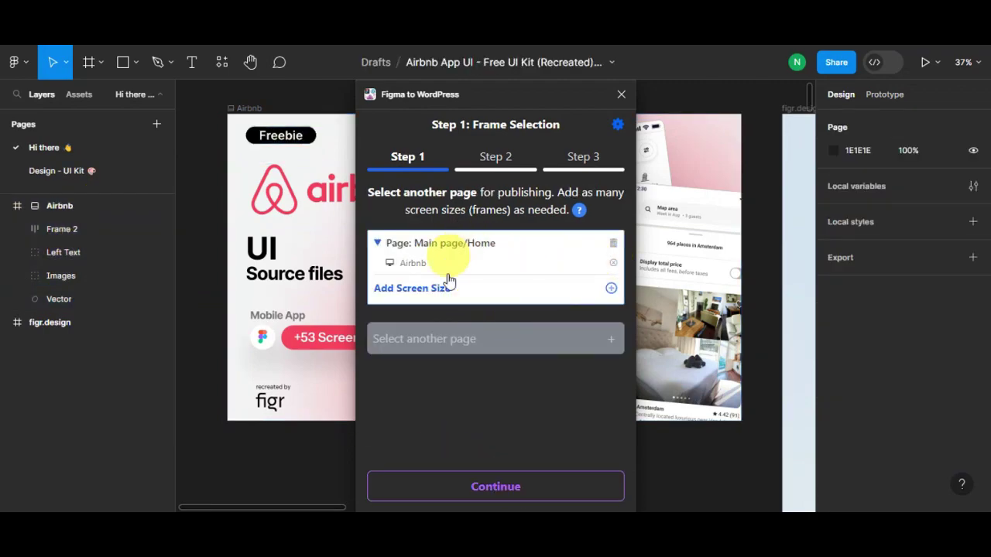
pyautogui.click(546, 487)
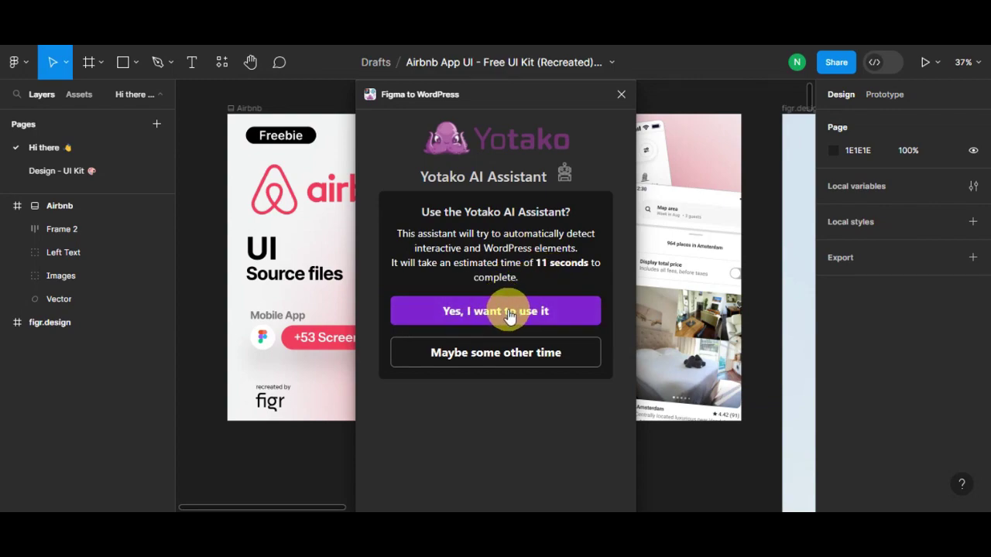
# Run the AI assistant, choose the Desktop viewport, and keep the detected Header element.
pyautogui.click(509, 314)
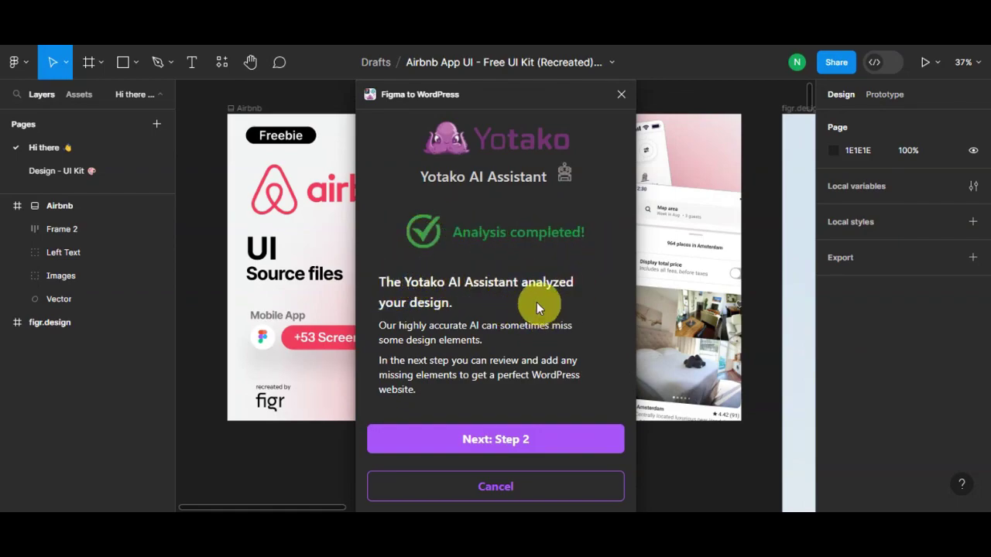
pyautogui.click(532, 443)
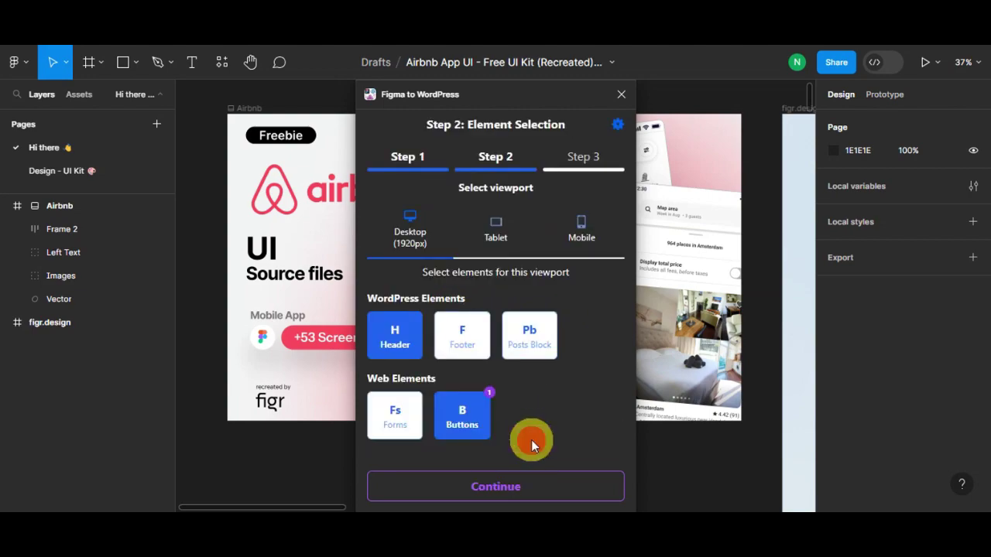
pyautogui.click(447, 218)
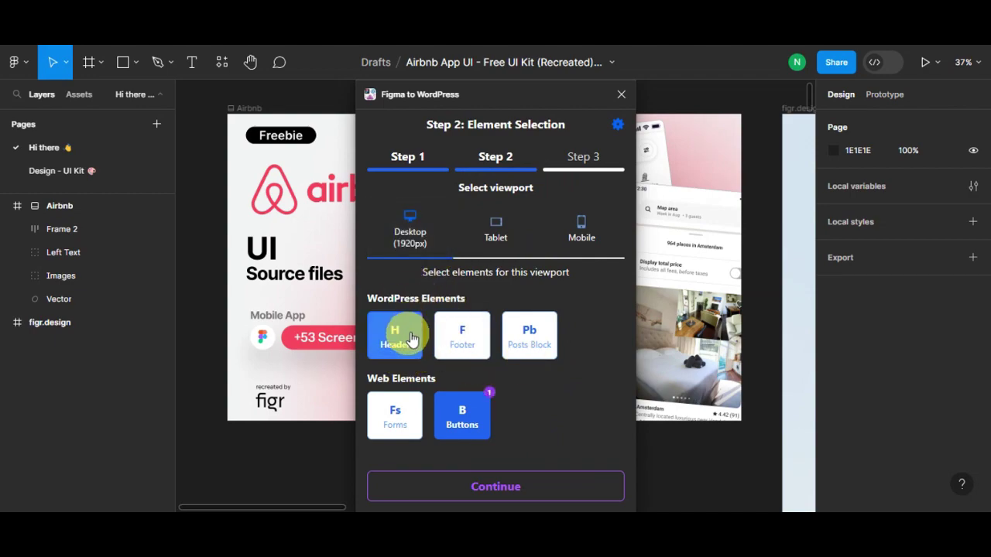
pyautogui.click(478, 346)
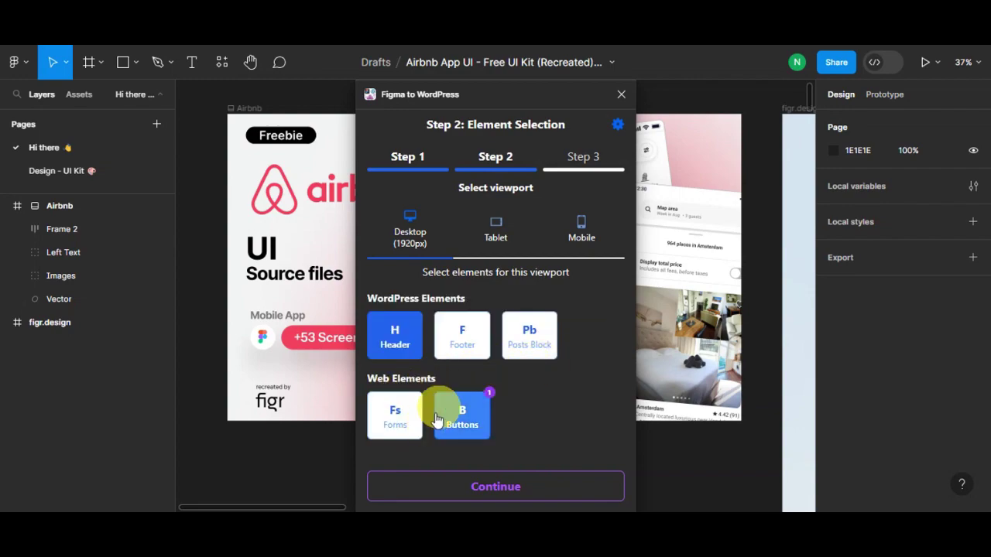
pyautogui.click(471, 493)
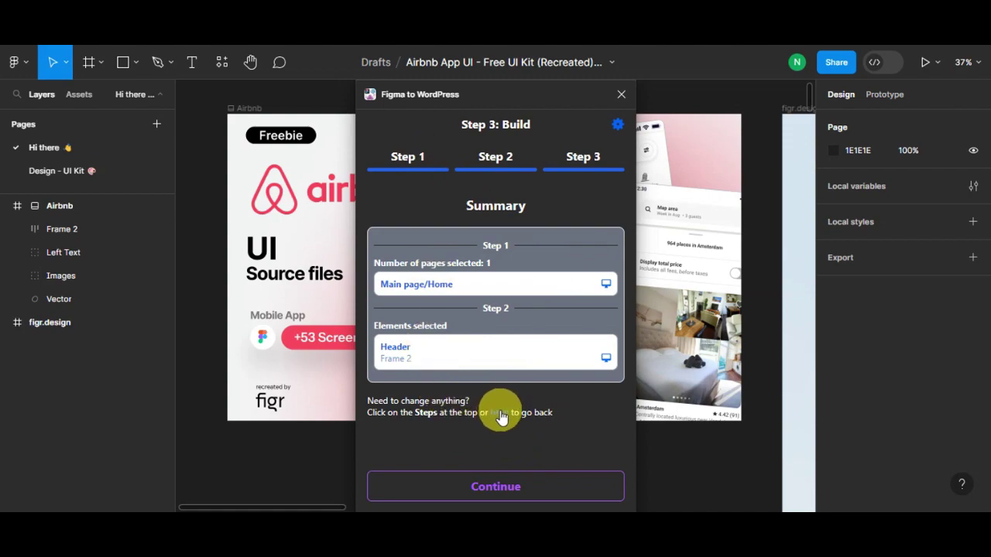
# Start the WordPress build of the Airbnb design from the Step 3 summary.
pyautogui.click(511, 486)
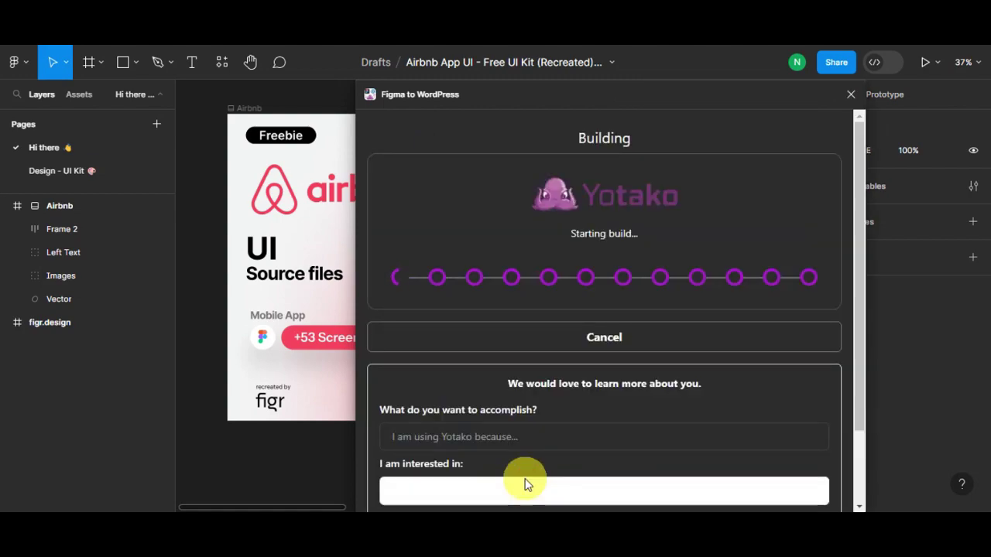
pyautogui.scroll(-2, 506, 442)
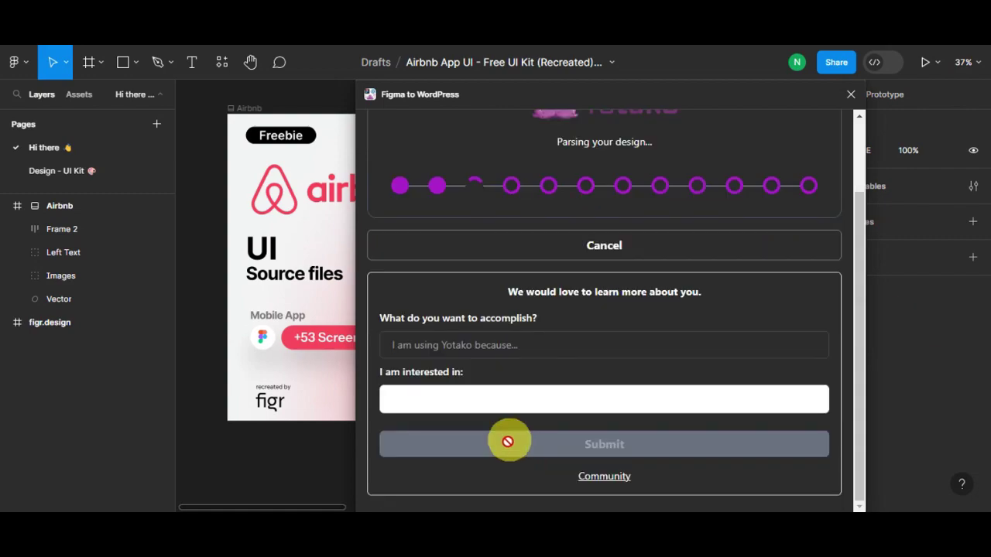
pyautogui.scroll(2, 717, 288)
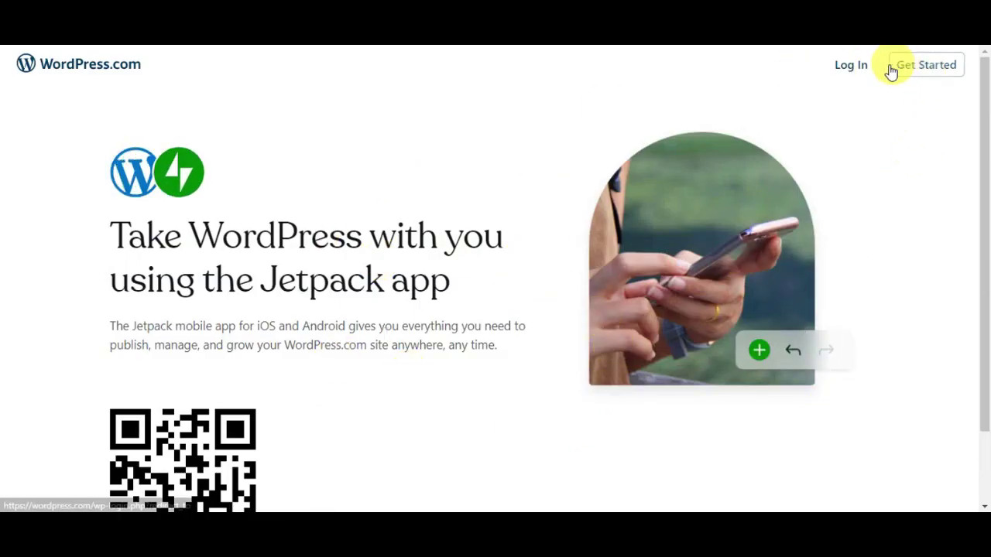
# Log in to WordPress.com and bring up the Appearance menu on the My Home dashboard.
pyautogui.click(848, 65)
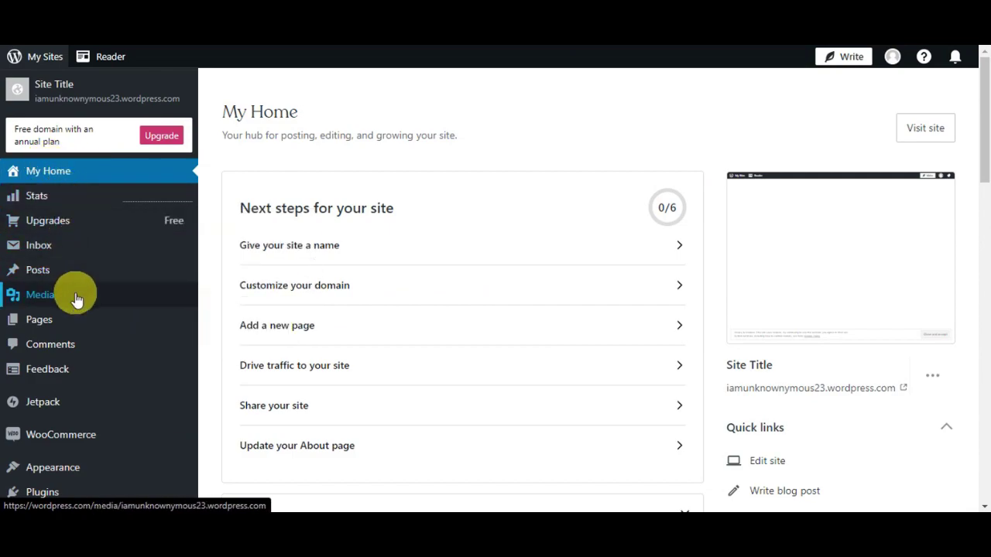
pyautogui.moveTo(83, 322)
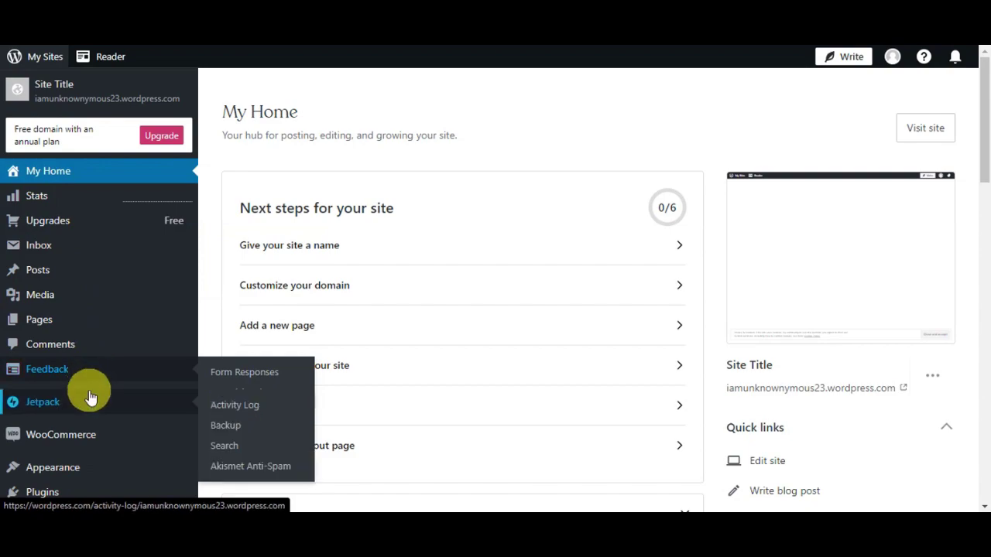
pyautogui.scroll(-2, 98, 447)
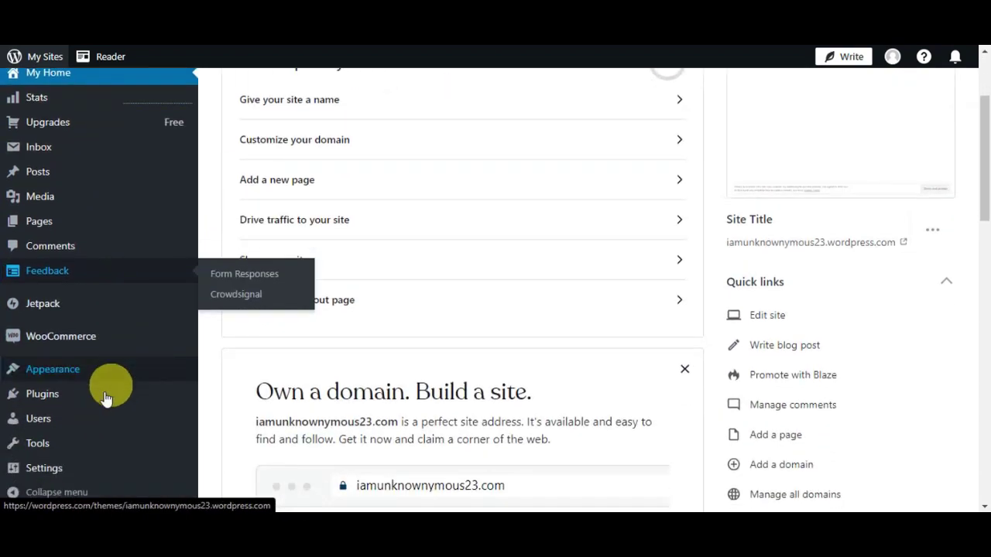
pyautogui.scroll(-1, 93, 400)
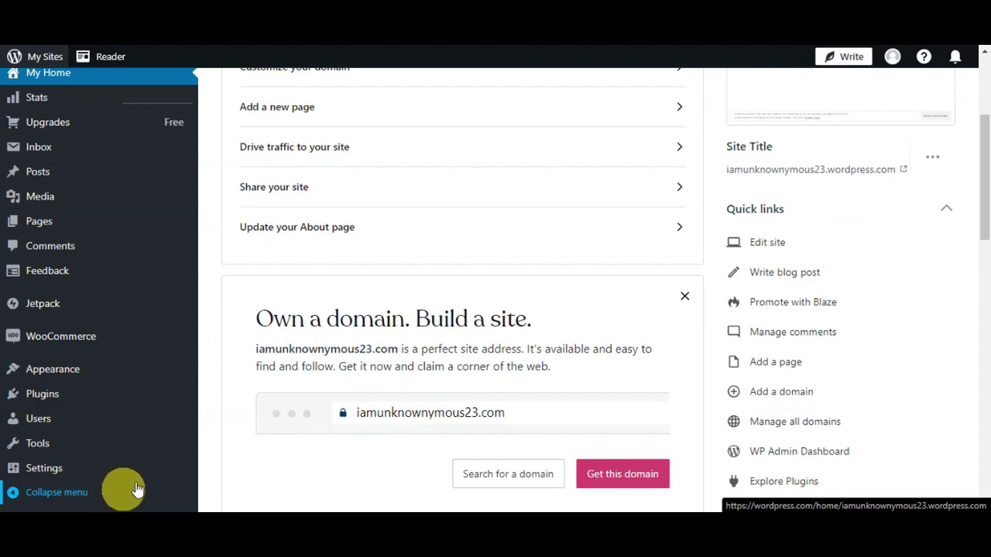
pyautogui.moveTo(164, 379)
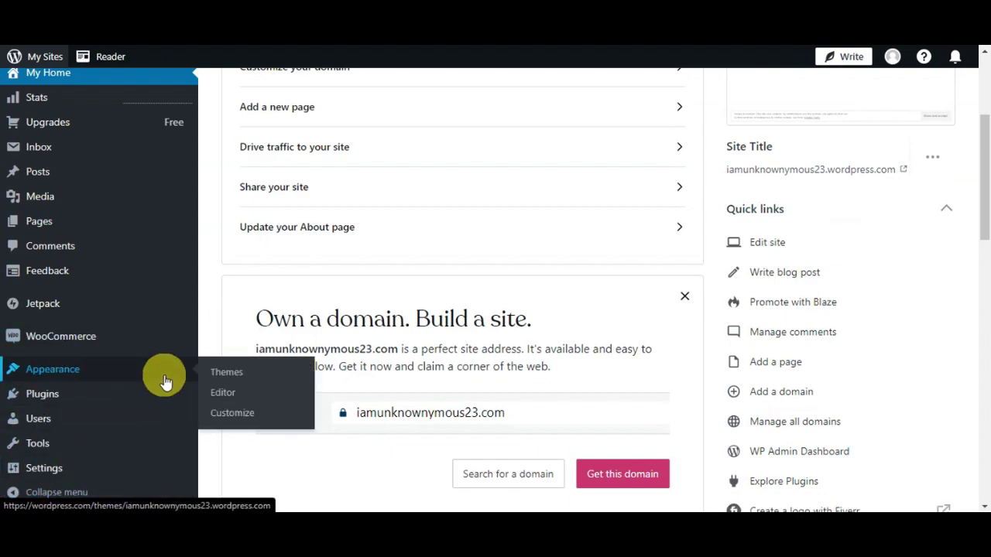
# Go to Appearance > Themes and open the Install new theme upload page.
pyautogui.click(237, 378)
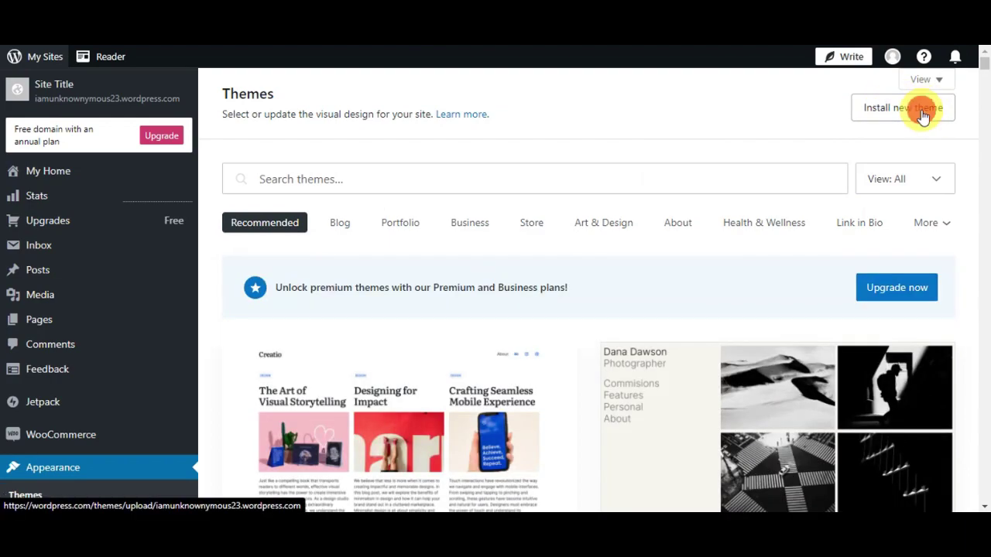
pyautogui.click(922, 112)
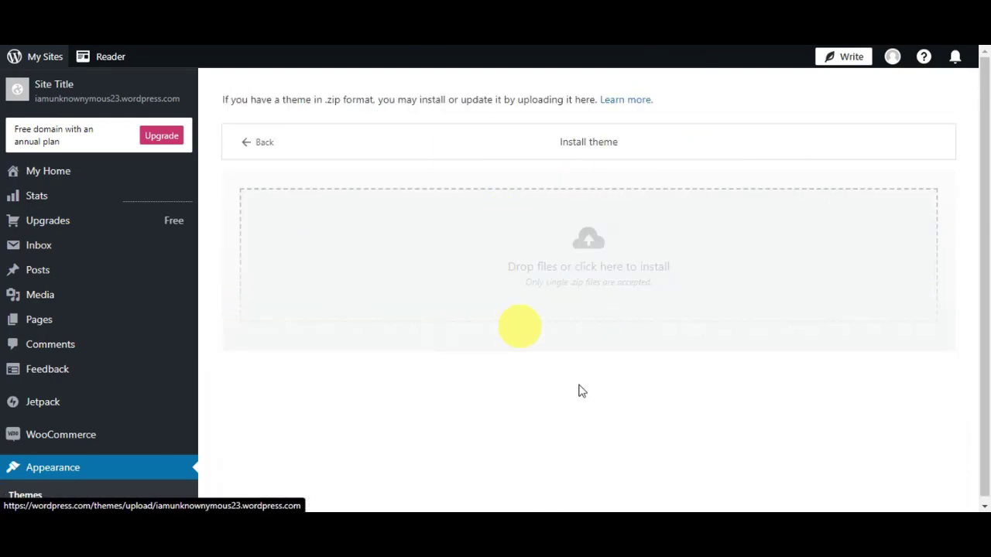